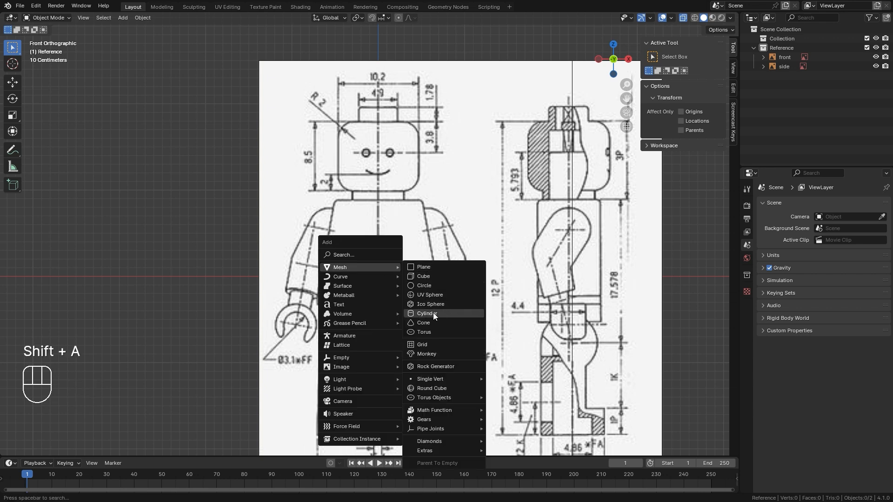
- Add a cylinder mesh at the origin and move it from the Reference collection into the collection named Collection
left_click(433, 313)
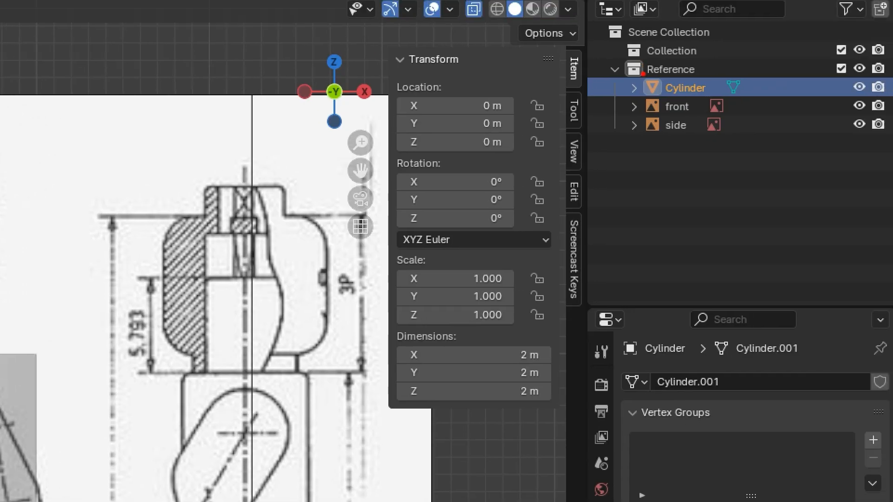
mouse_move(643, 73)
left_mouse_down()
mouse_move(675, 69)
mouse_move(715, 80)
mouse_move(698, 89)
mouse_move(710, 96)
left_mouse_up()
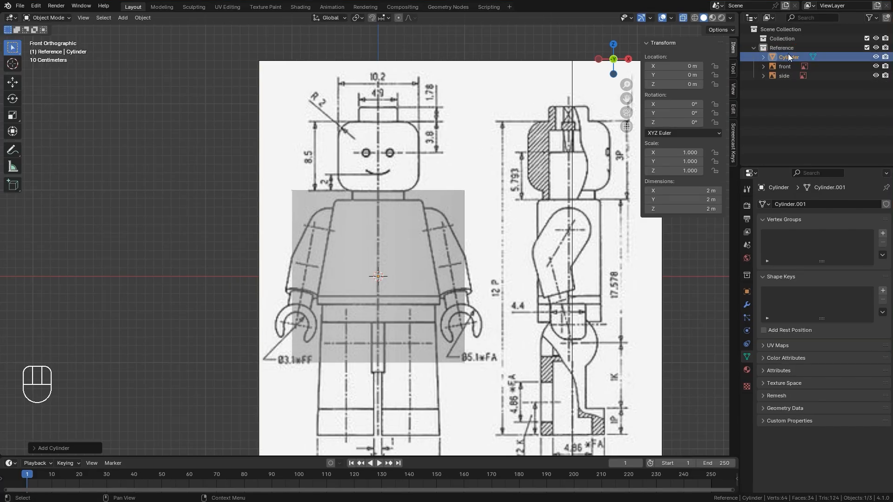
left_click_drag(682, 83, 688, 58)
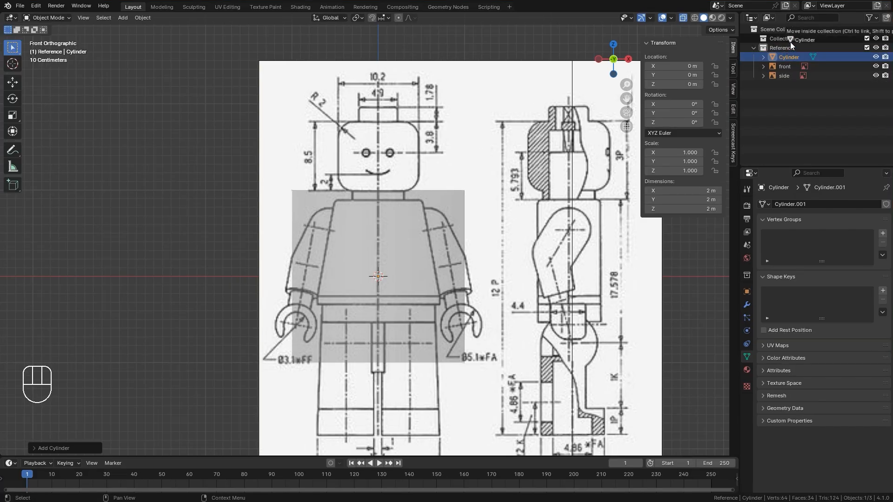
left_click_drag(790, 42, 786, 44)
- Rename the collection holding the cylinder to Body
left_click(790, 39)
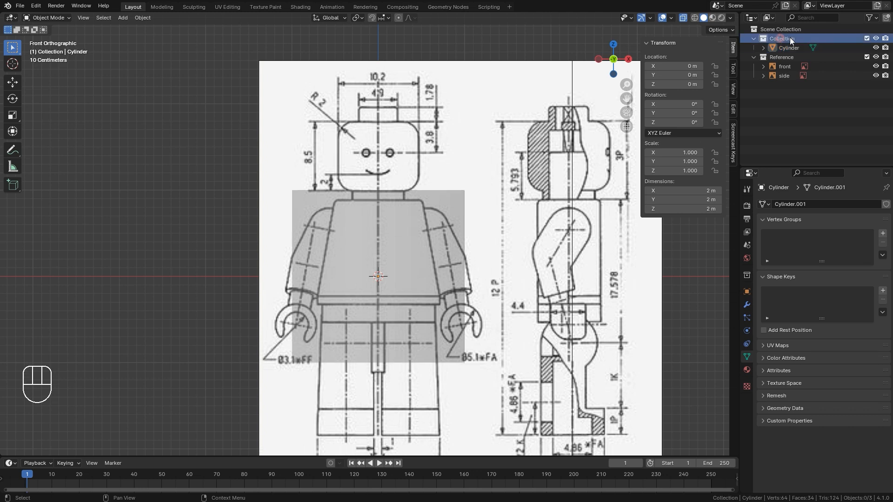
key("F2")
type("bod")
key("BackSpace")
key("BackSpace")
key("BackSpace")
type("Body")
key("Return")
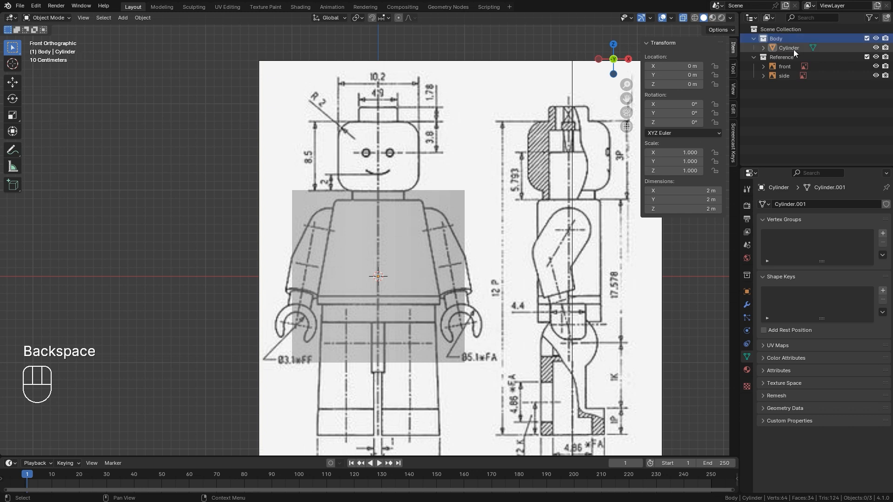
left_click(792, 49)
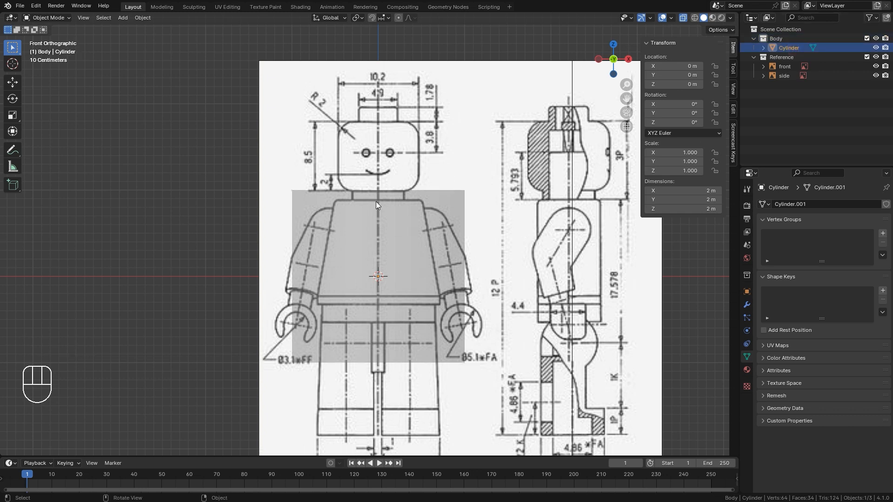
left_click(683, 18)
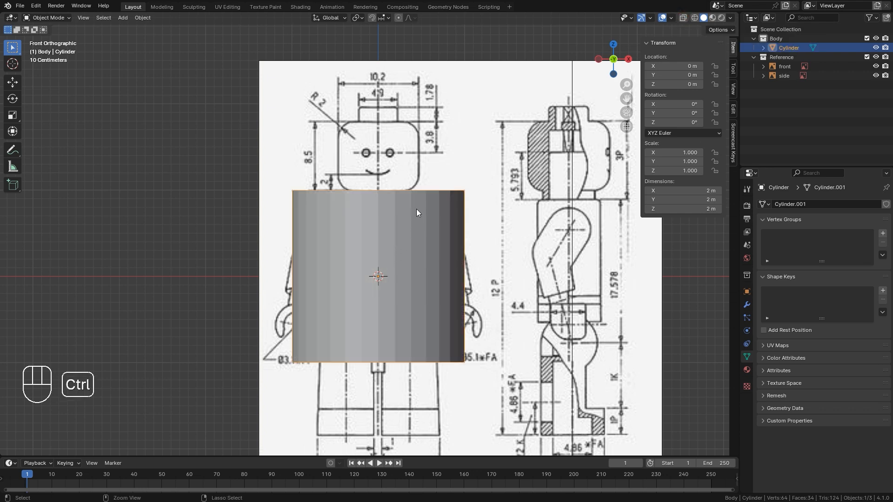
key("ctrl+1")
left_click(427, 202)
mouse_move(482, 235)
left_mouse_down()
mouse_move(508, 210)
mouse_move(520, 255)
left_mouse_up()
mouse_move(558, 160)
left_mouse_down()
mouse_move(492, 98)
mouse_move(545, 190)
left_mouse_up()
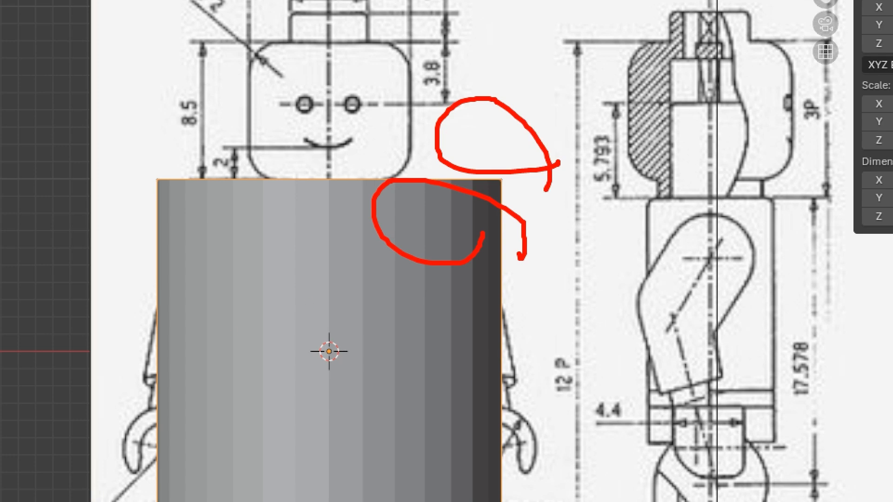
key("Escape")
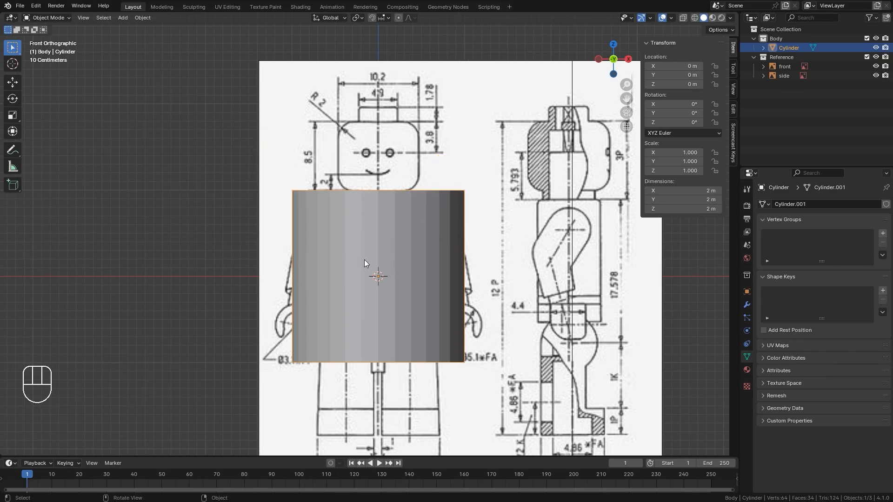
key("alt+z")
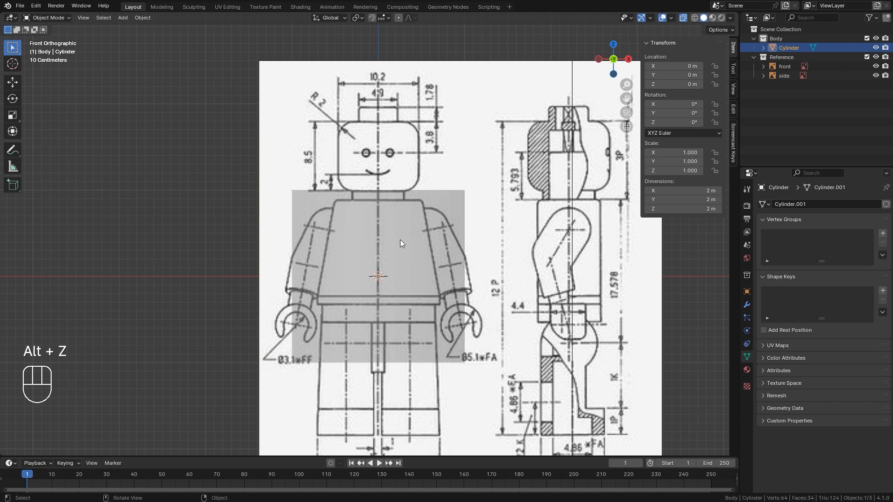
- Select the front reference image and turn on the wireframe overlay in the viewport
left_click(450, 203)
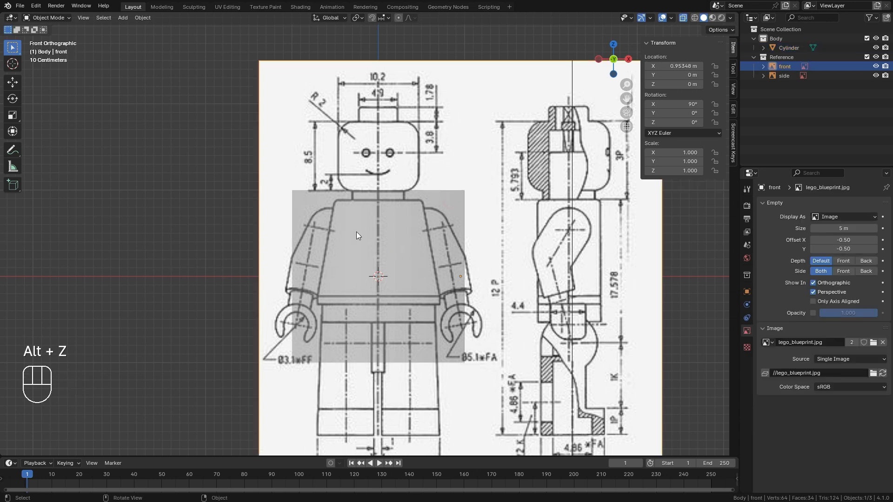
scroll(392, 205, "up", 2)
key("alt+x")
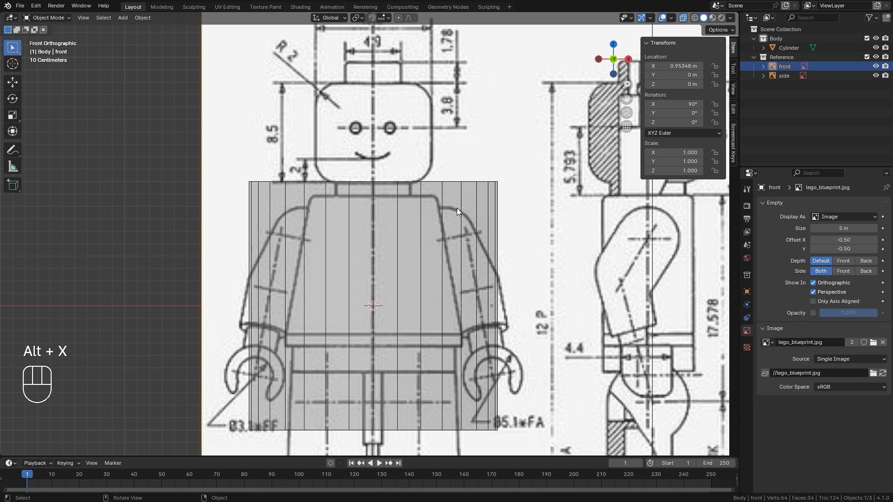
- Enable opacity for the front reference image and set it to 0.5
scroll(417, 265, "down", 1)
middle_click_drag(415, 262, 400, 273, "shift")
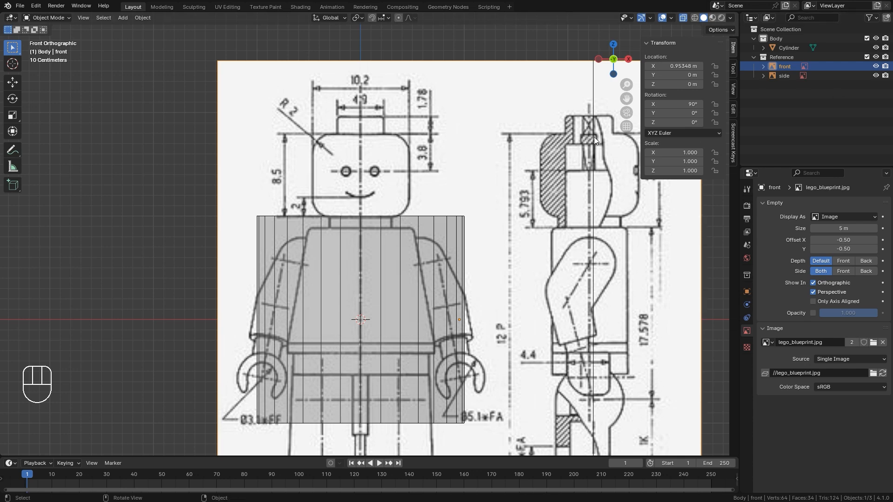
scroll(494, 154, "down", 2)
middle_click_drag(498, 154, 466, 176, "shift")
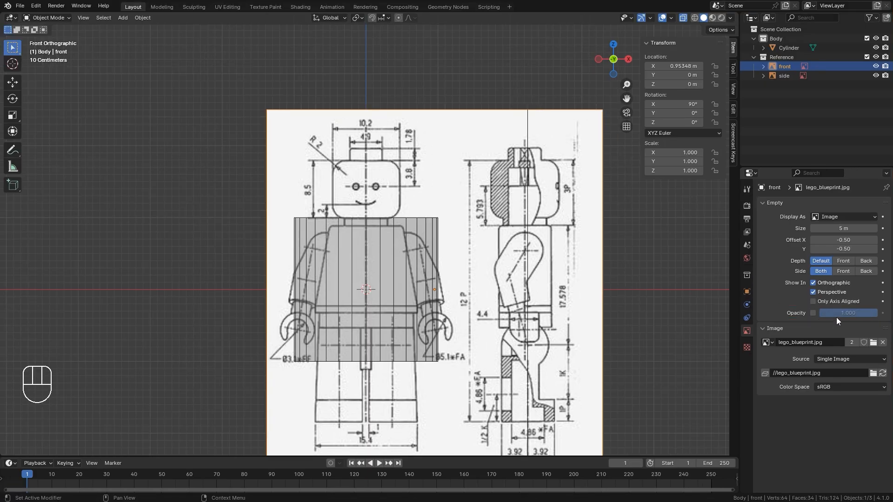
left_click(813, 313)
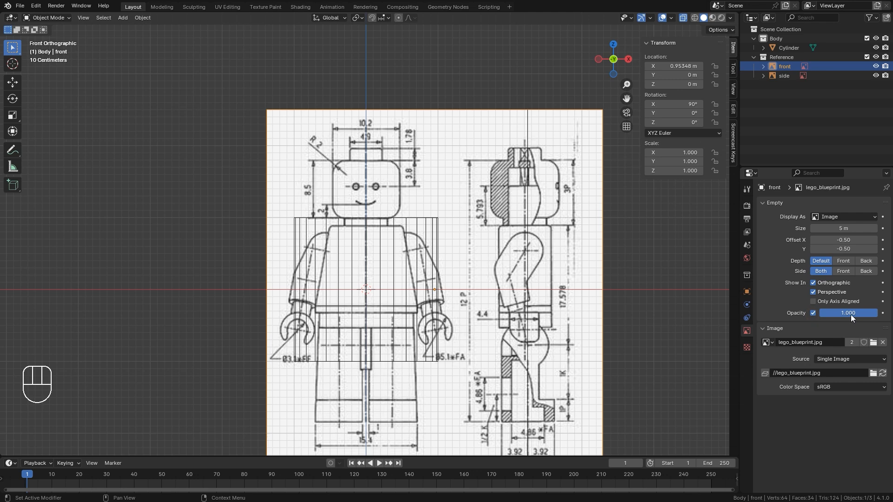
left_click(850, 314)
type("0")
key("Return")
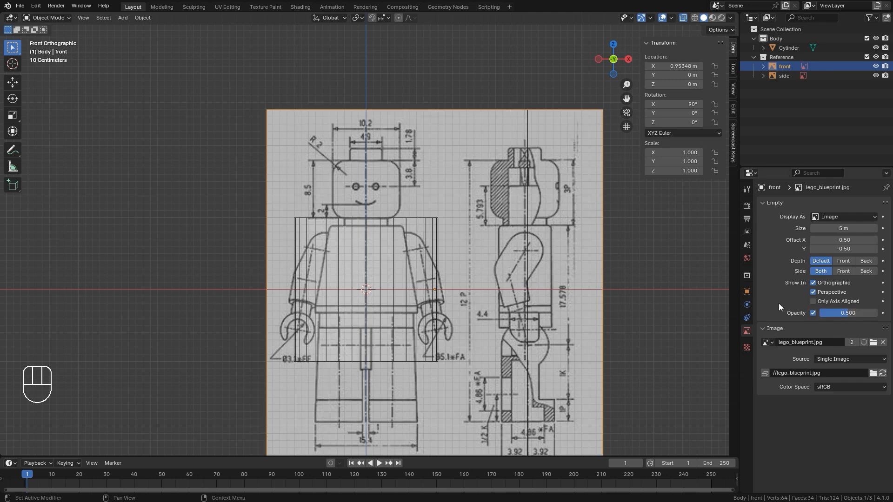
- Select the side reference image, enable its opacity and set it to 0.5
left_click(785, 76)
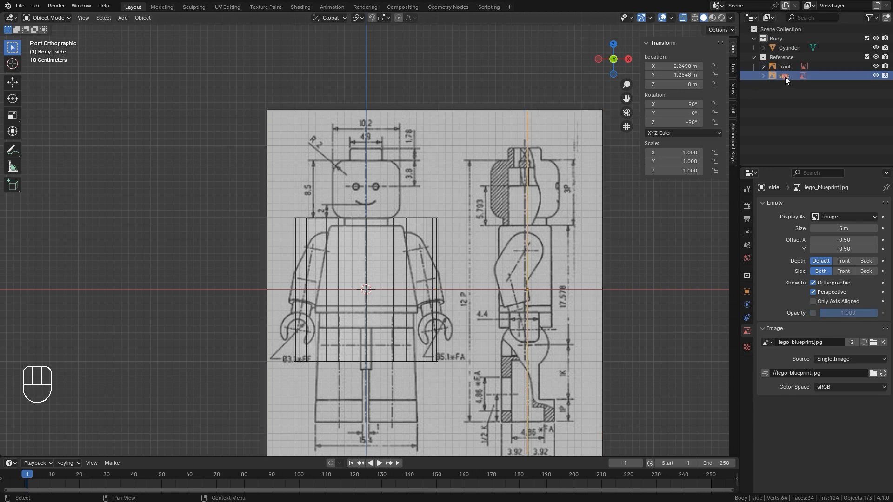
left_click(813, 313)
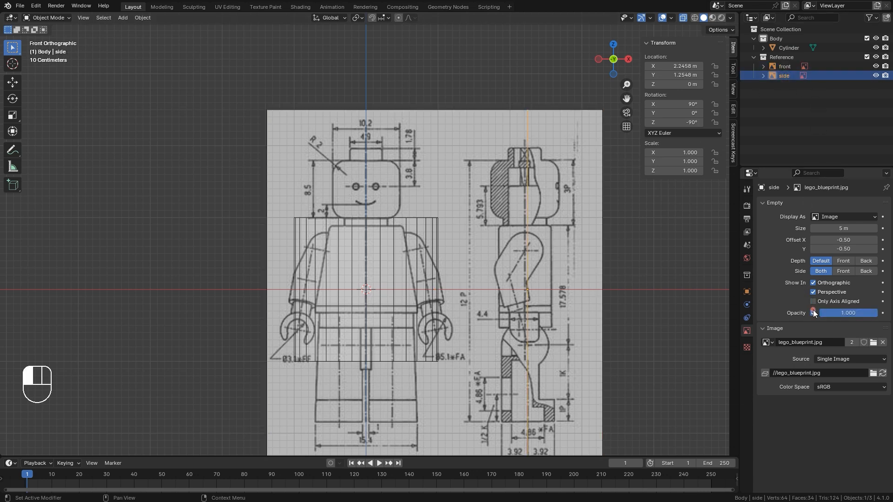
left_click(844, 311)
type("0")
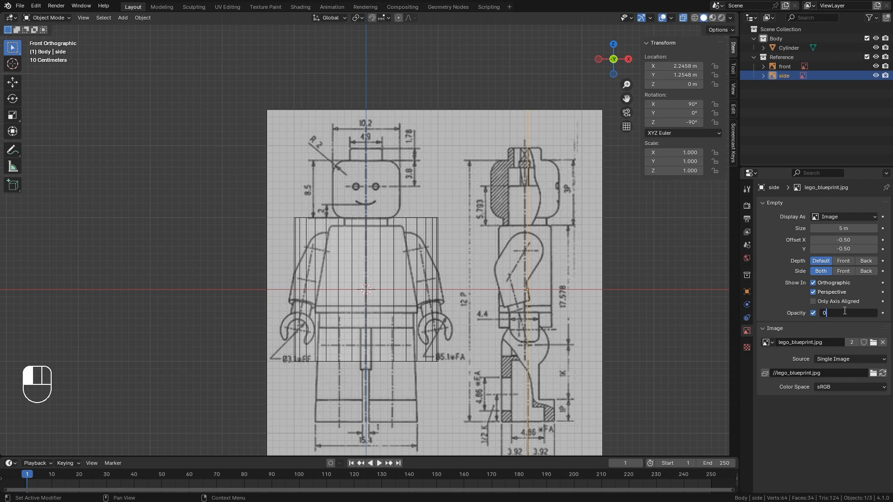
type(".5")
key("Return")
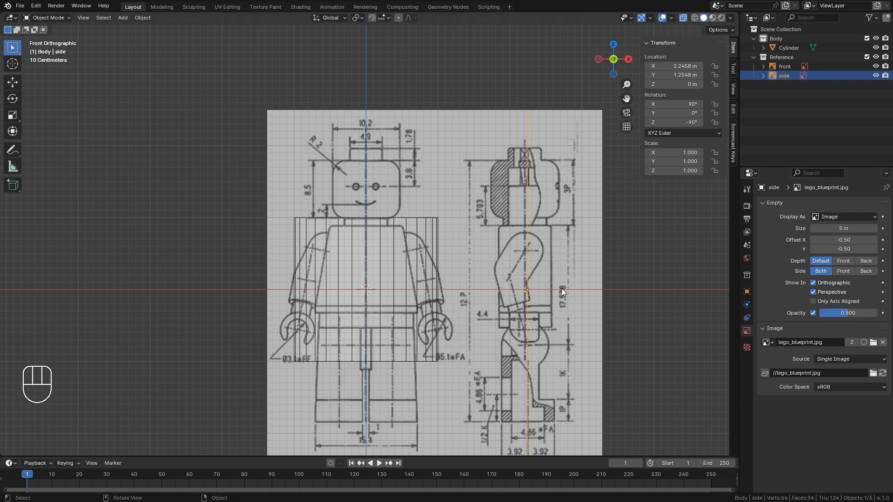
- Select the cylinder over the blueprint's front figure
left_click(348, 257)
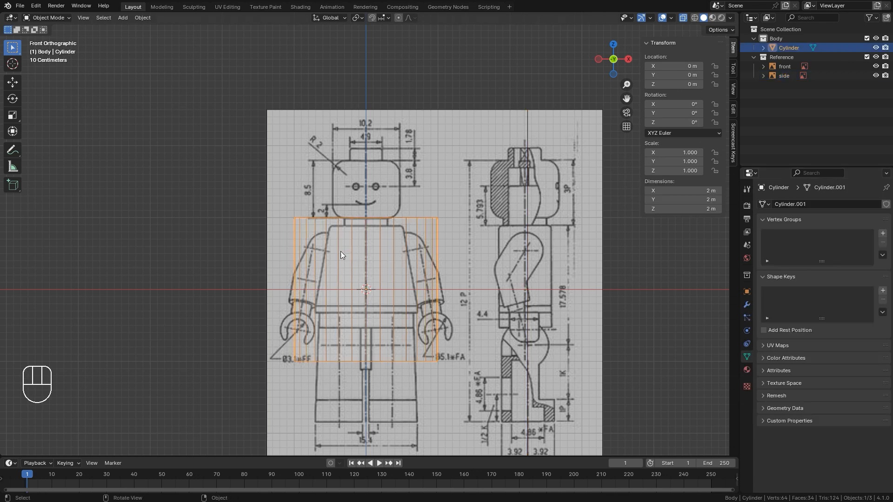
scroll(349, 247, "down", 1)
middle_click_drag(409, 244, 441, 257, "shift")
scroll(379, 276, "up", 2)
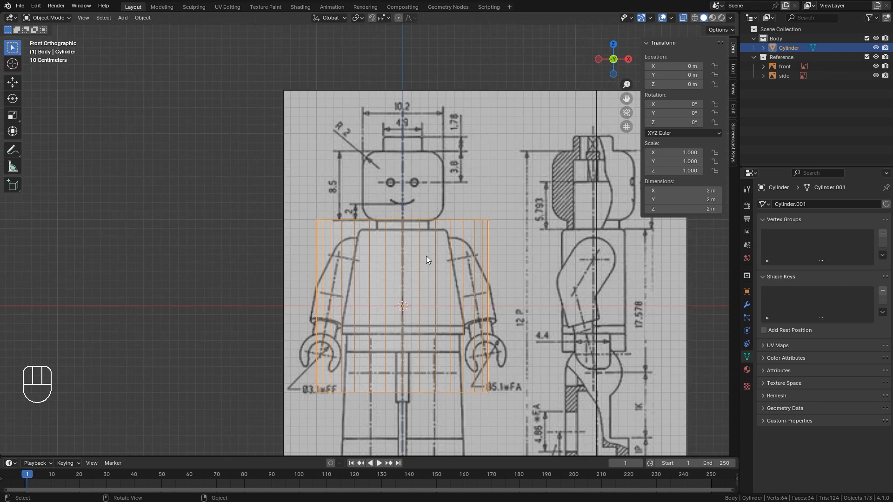
scroll(403, 222, "down", 1)
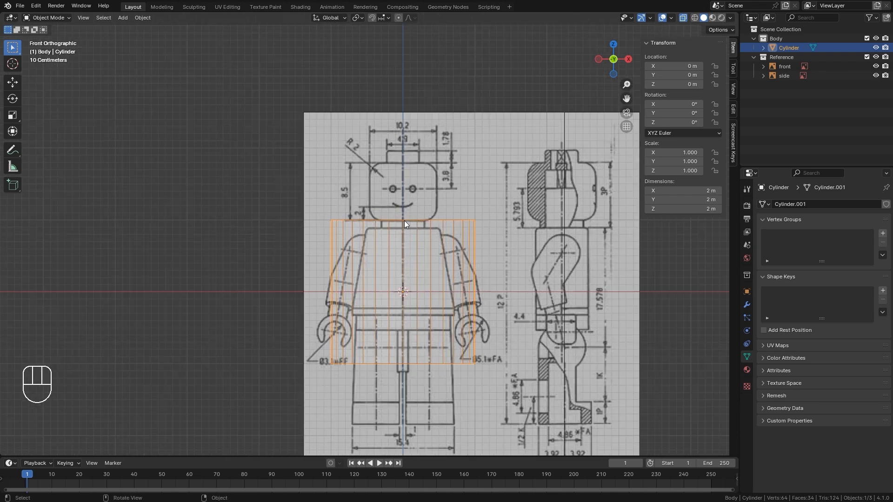
scroll(389, 239, "down", 1)
scroll(405, 270, "up", 2)
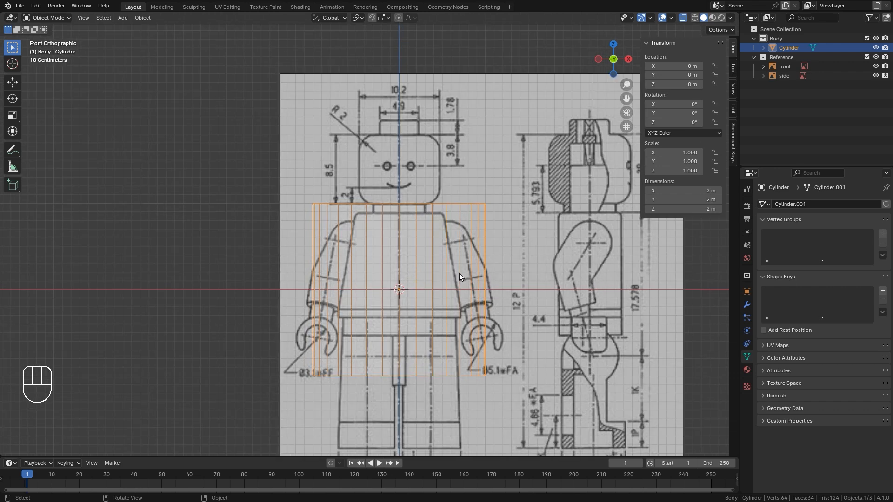
- Turn off the wireframe overlay, and switch X-ray display off and back on
key("alt+x")
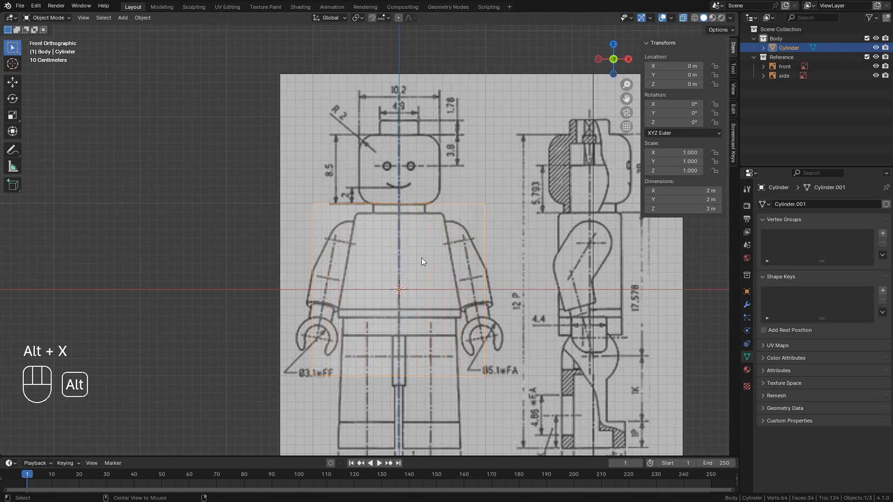
key("alt+z")
scroll(400, 261, "up", 1)
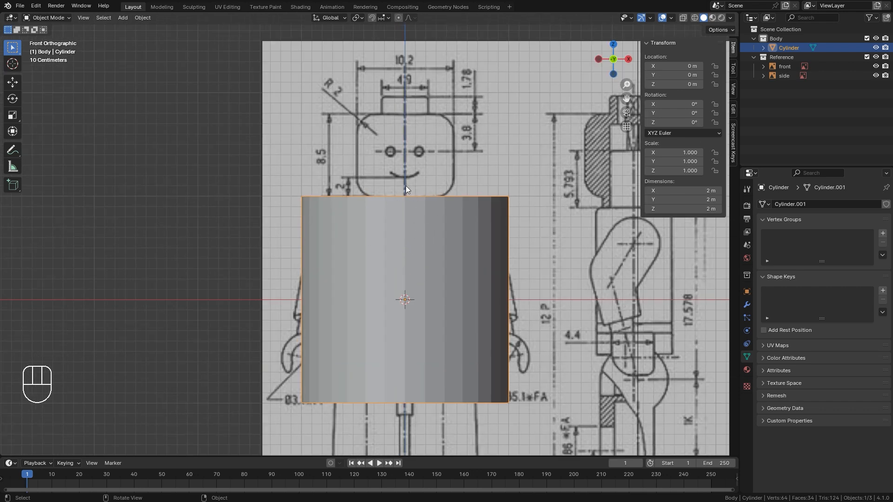
left_click(683, 18)
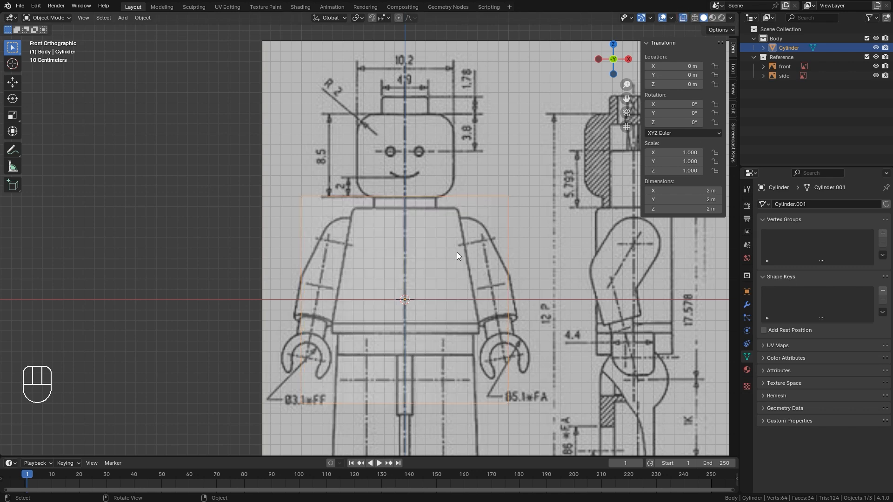
scroll(456, 252, "down", 1)
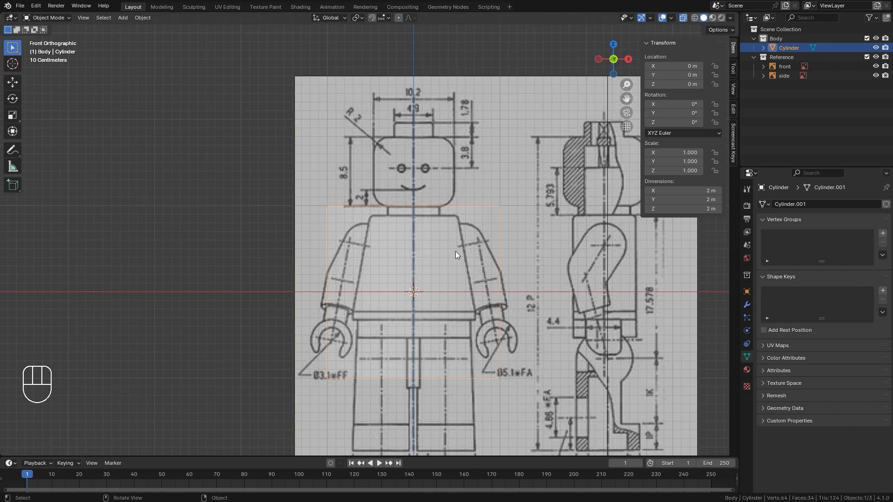
- Enable the geometry wireframe in the viewport overlays
left_click(671, 18)
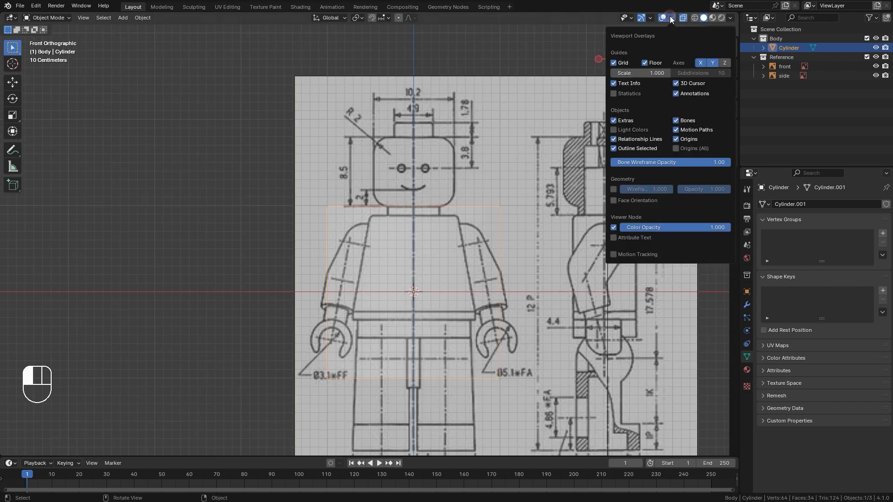
left_click(613, 189)
scroll(395, 258, "down", 2)
middle_click_drag(395, 259, 377, 283, "shift")
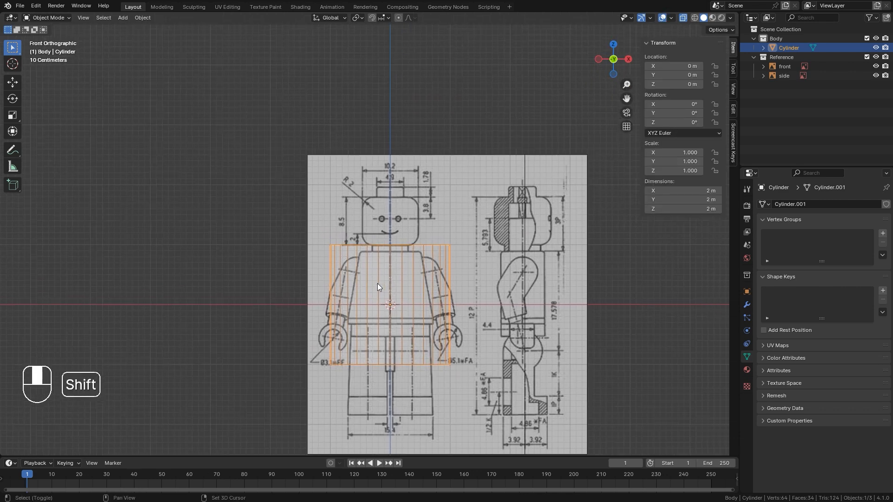
- Move the cylinder up along Z to about 1.404 m, centring it over the head in the front blueprint
scroll(250, 281, "up", 2)
left_click(244, 274)
left_click(415, 256)
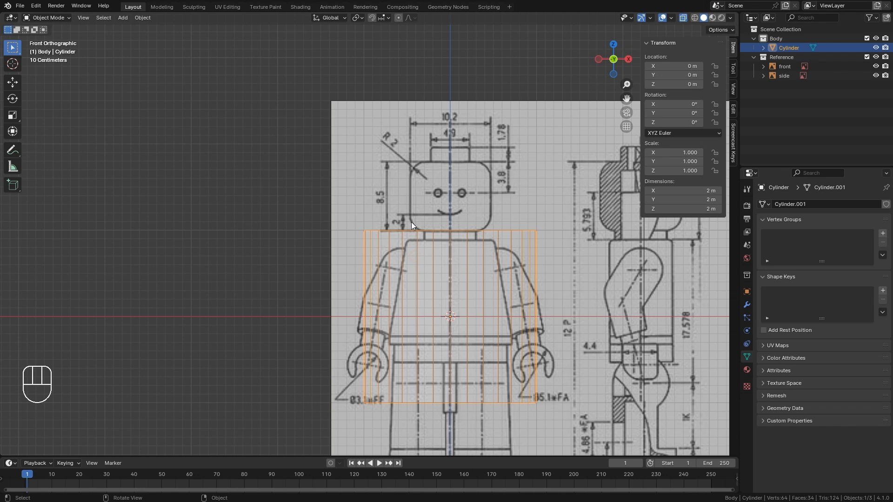
scroll(435, 244, "down", 2)
middle_click_drag(441, 242, 425, 257, "shift")
key("g")
key("z")
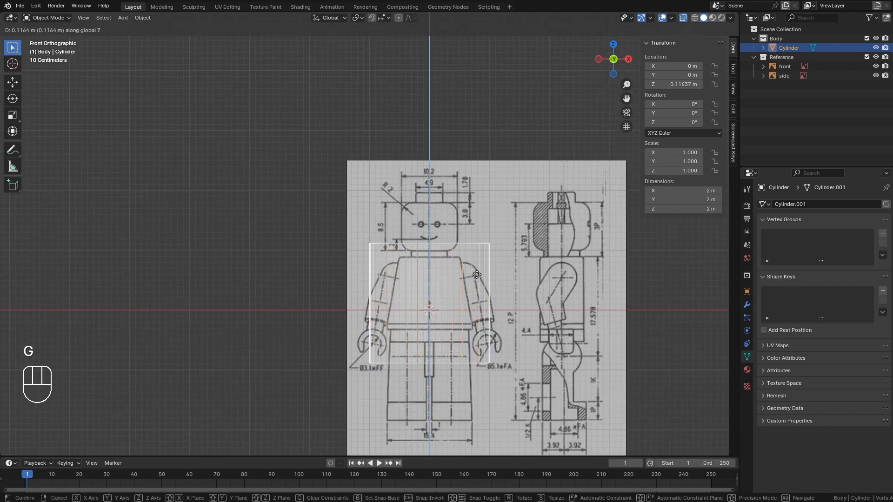
left_click(471, 199)
- Enter Edit Mode and scale the whole cylinder mesh by about 0.472 to match the head's width in the front blueprint
scroll(440, 231, "up", 3)
middle_click_drag(439, 230, 428, 255, "shift")
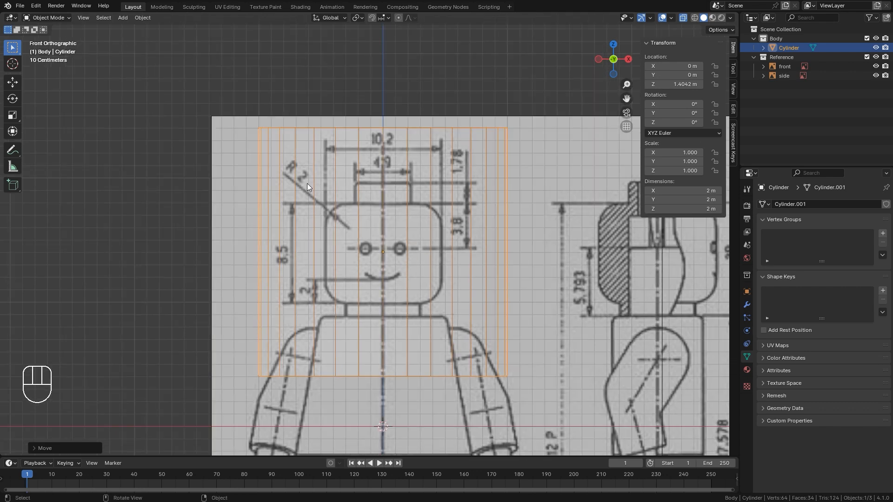
key("Tab")
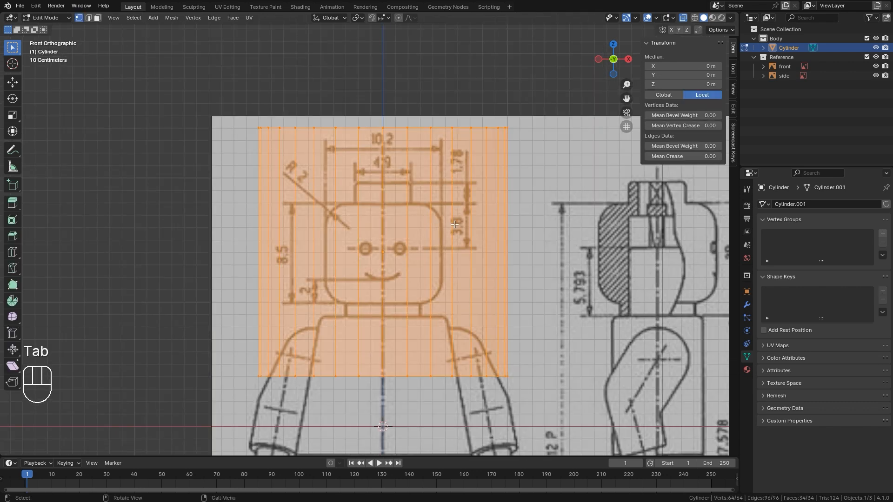
key("a")
key("s")
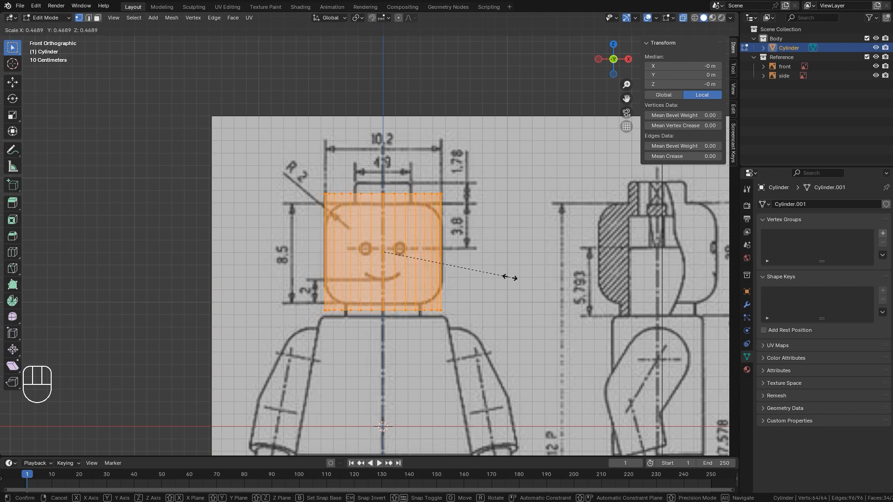
left_click(511, 278)
- Lower the cylinder's top edge loop along Z to about 0.388 m, onto the top line of the head outline
scroll(389, 194, "up", 3)
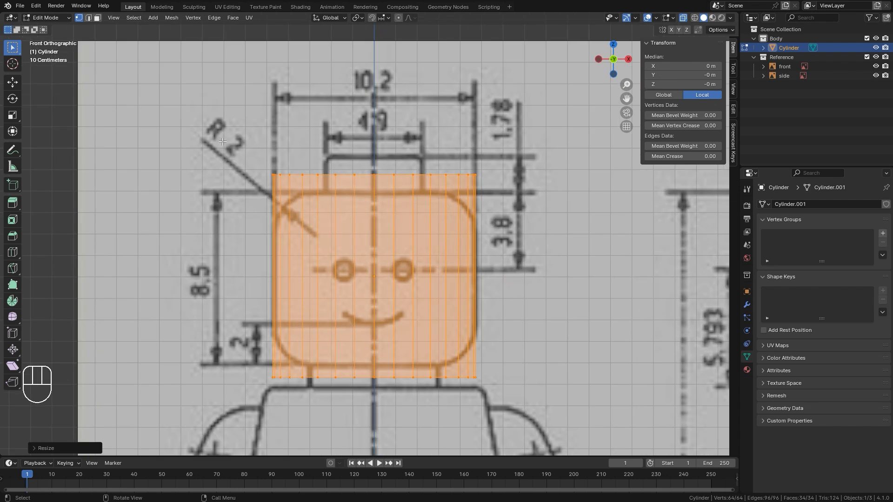
left_click(427, 168, "alt")
scroll(372, 169, "up", 2)
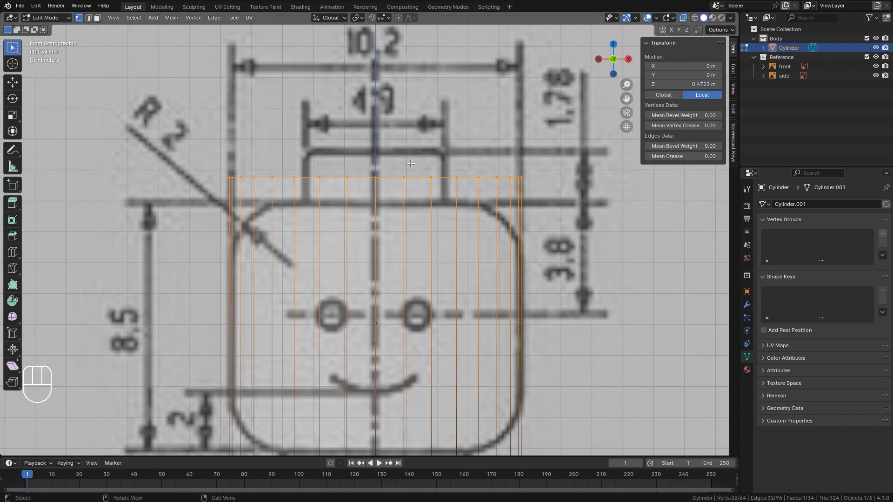
scroll(427, 177, "down", 2)
key("g")
key("z")
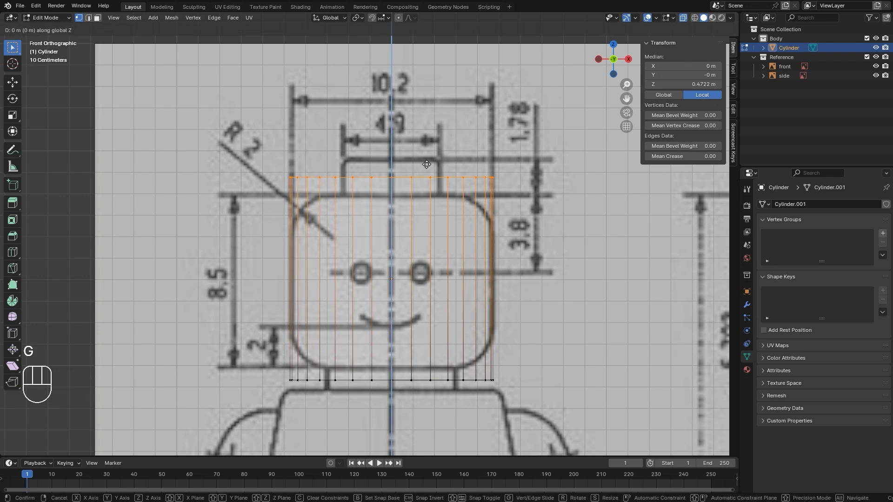
left_click(427, 182)
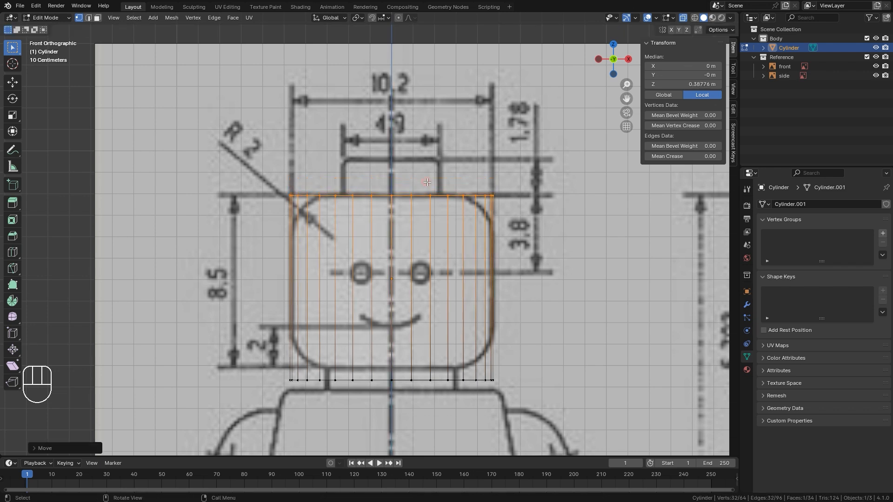
- Raise the cylinder's bottom vertices along Z to about -0.416 m, onto the bottom line of the head outline
left_click_drag(241, 339, 566, 414)
key("g")
key("z")
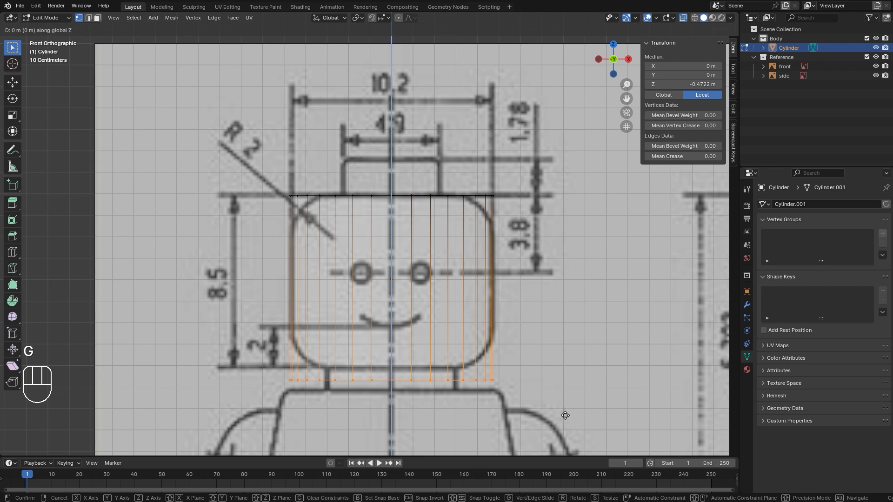
left_click(569, 406)
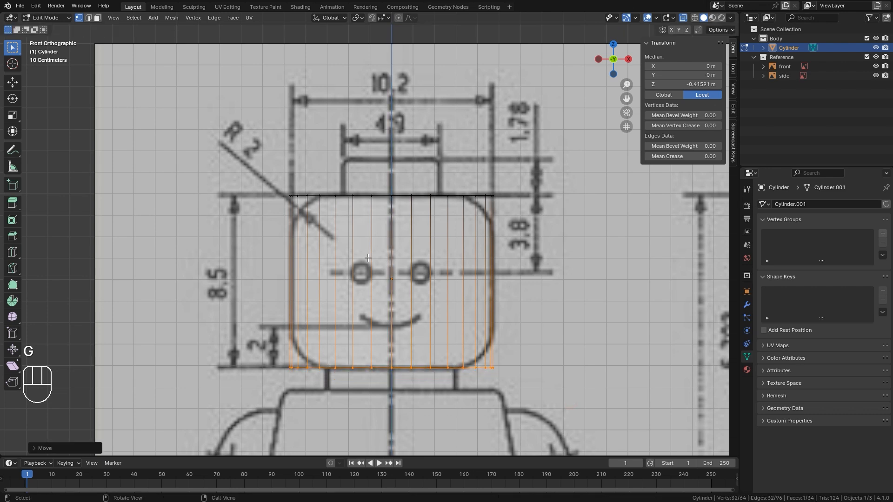
key("a")
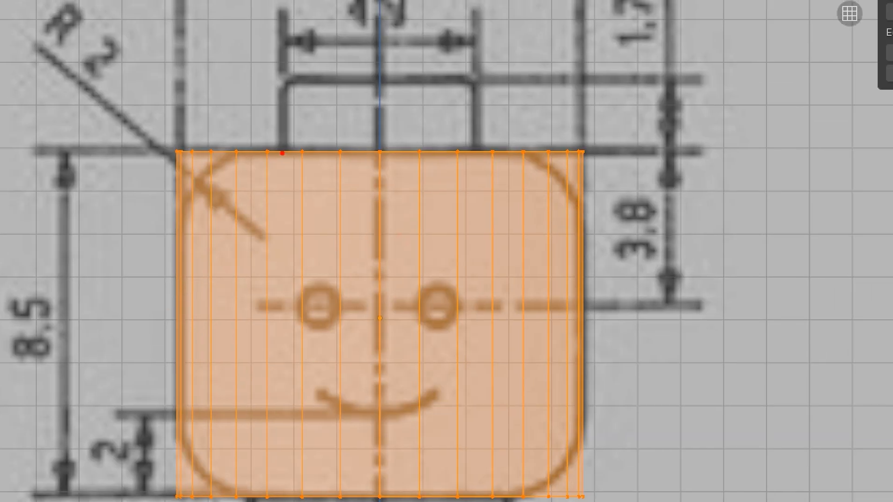
mouse_move(282, 153)
left_mouse_down()
mouse_move(283, 110)
mouse_move(339, 84)
mouse_move(467, 80)
mouse_move(479, 154)
left_mouse_up()
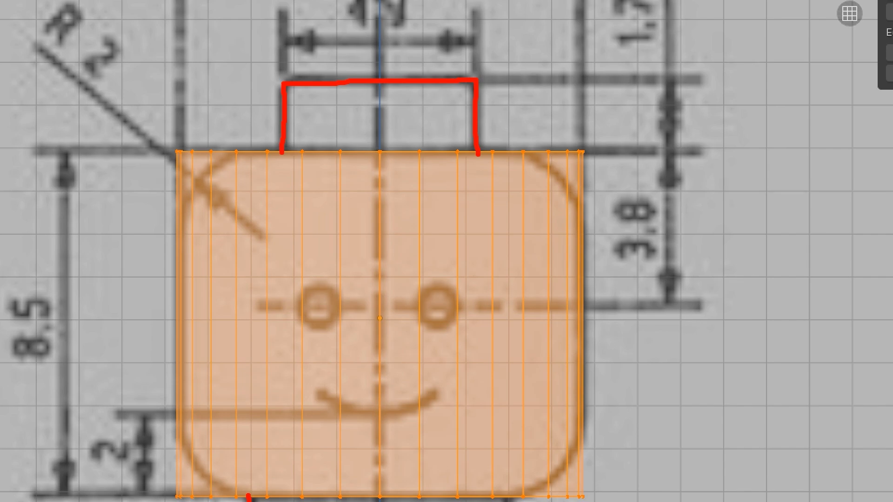
left_click_drag(248, 501, 521, 488)
key("Escape")
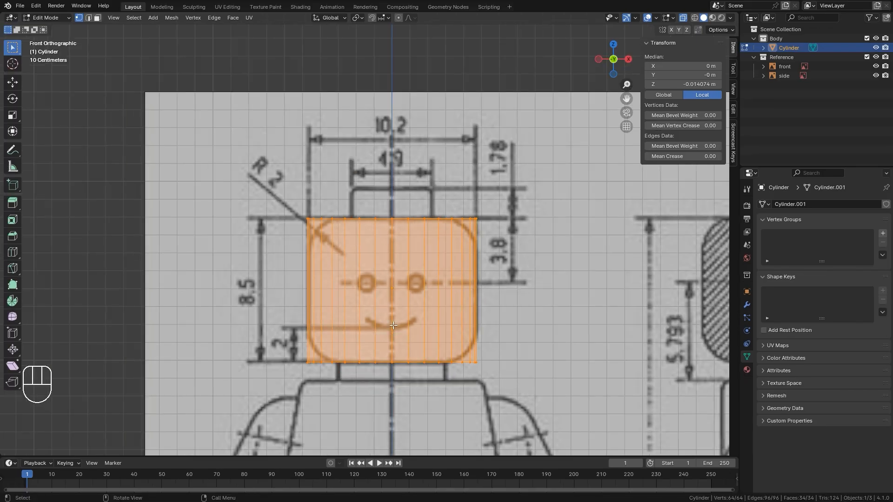
- Switch to face selection and inset the cylinder's bottom face by about 0.168 m to match the neck's width
middle_click_drag(386, 413, 380, 356)
middle_click_drag(392, 305, 391, 298)
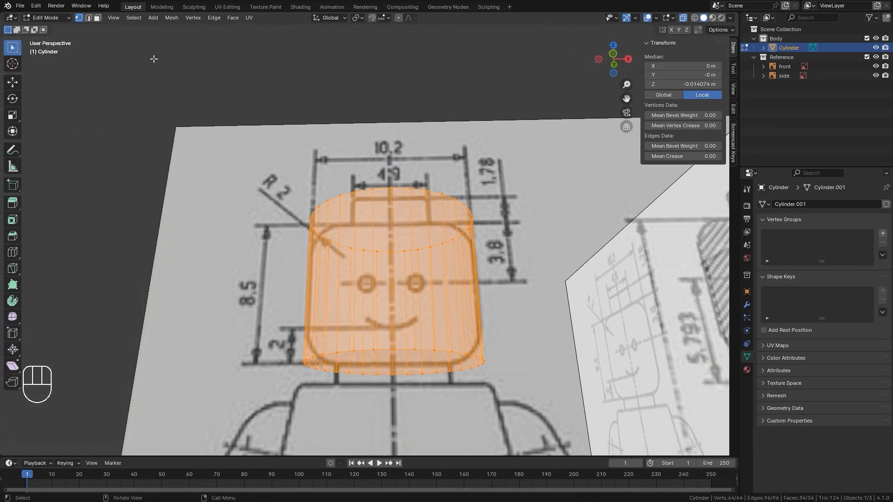
left_click(98, 17)
middle_click_drag(344, 281, 359, 364)
left_click(389, 356)
middle_click_drag(380, 333, 378, 358)
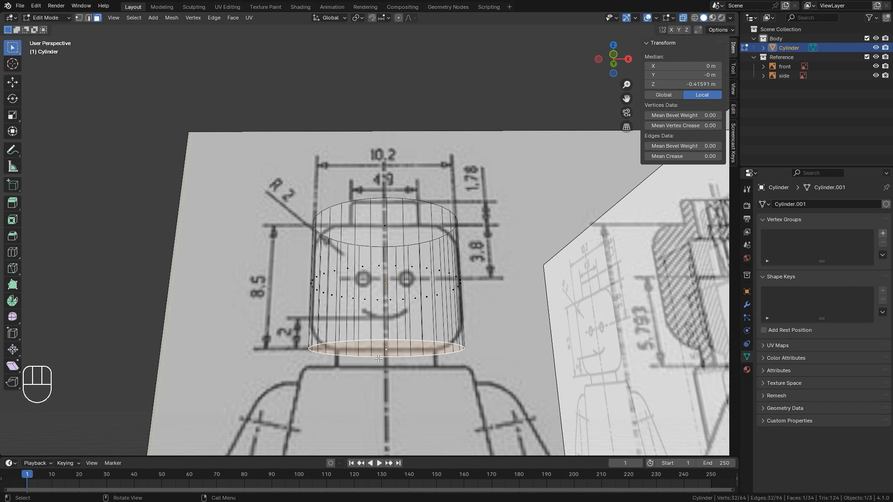
key("ctrl+f")
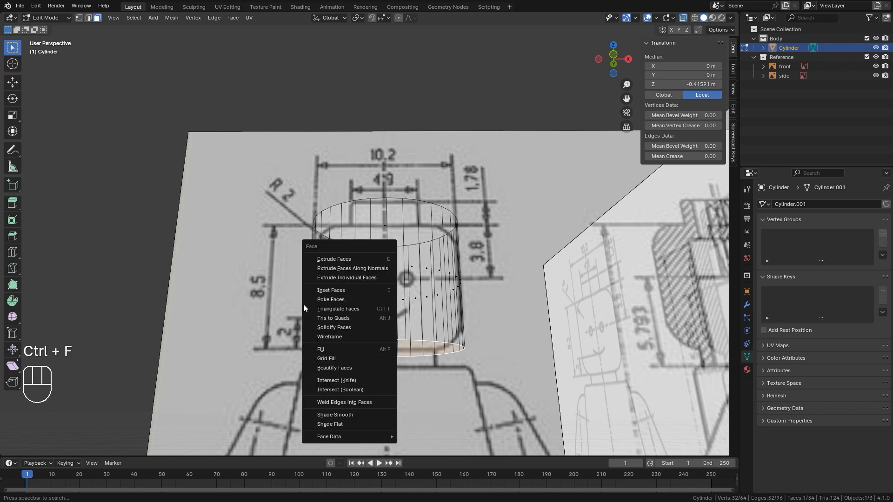
left_click(336, 289)
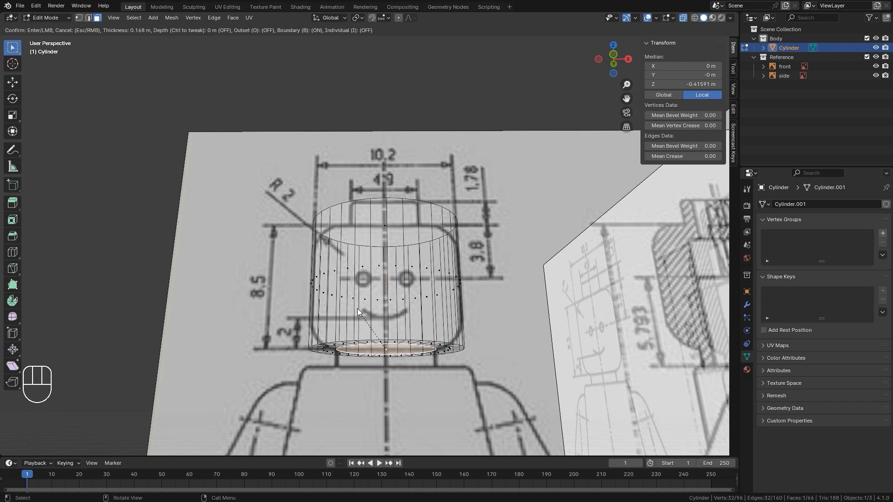
left_click(357, 309)
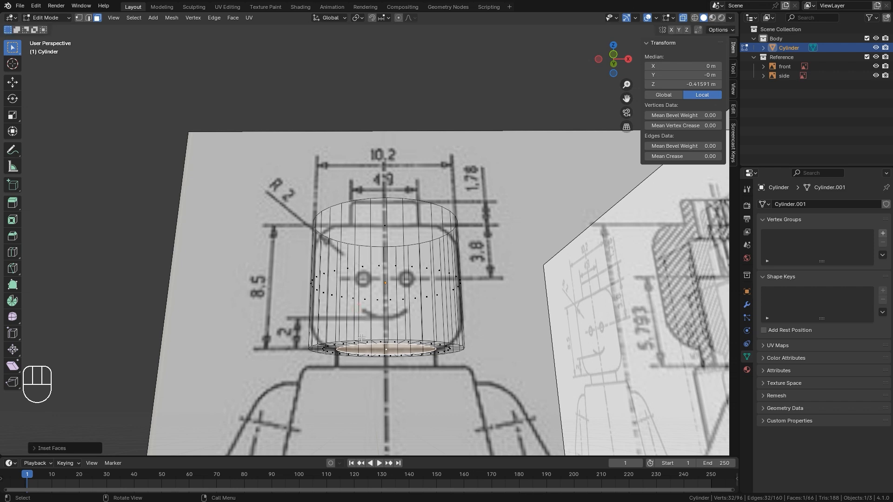
- Extrude the inset bottom face down to about Z -0.611 m in front view, forming the neck
key("KP_1")
scroll(352, 368, "up", 3)
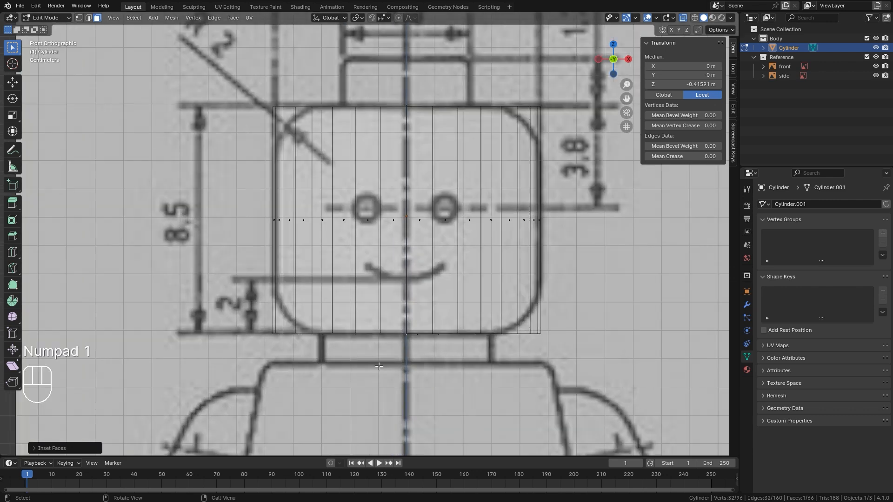
middle_click_drag(418, 358, 409, 342, "shift")
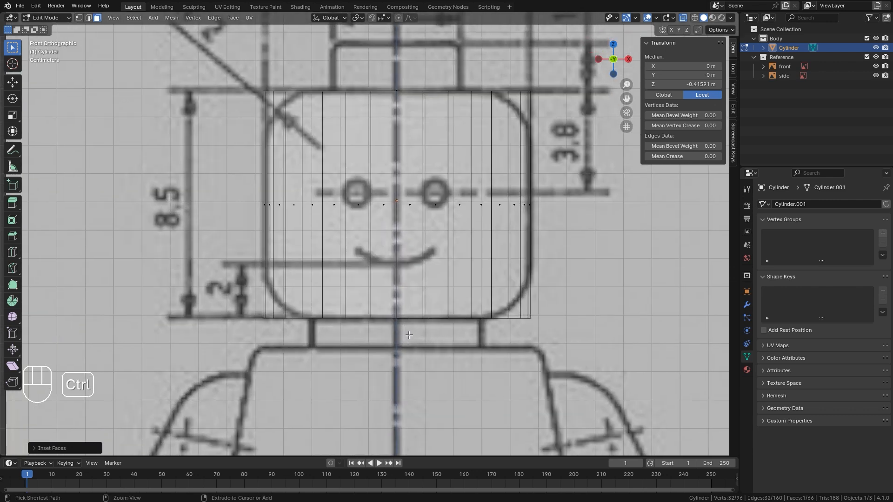
key("ctrl+f")
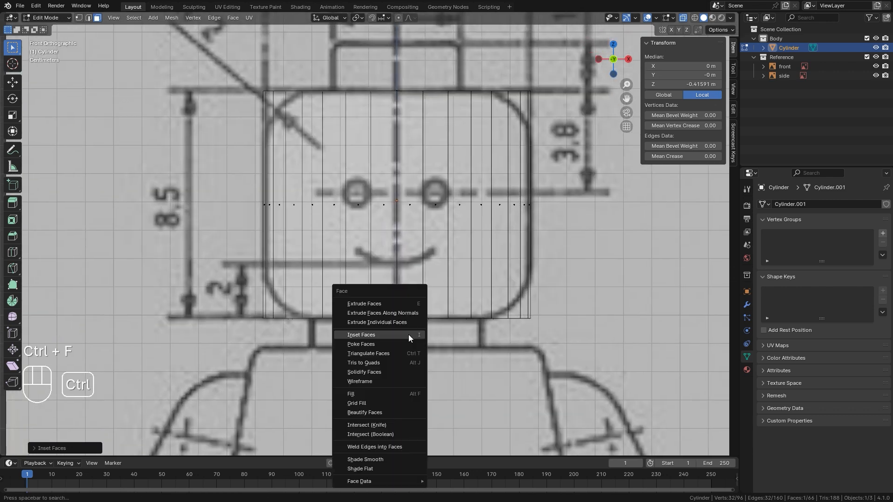
left_click(379, 305)
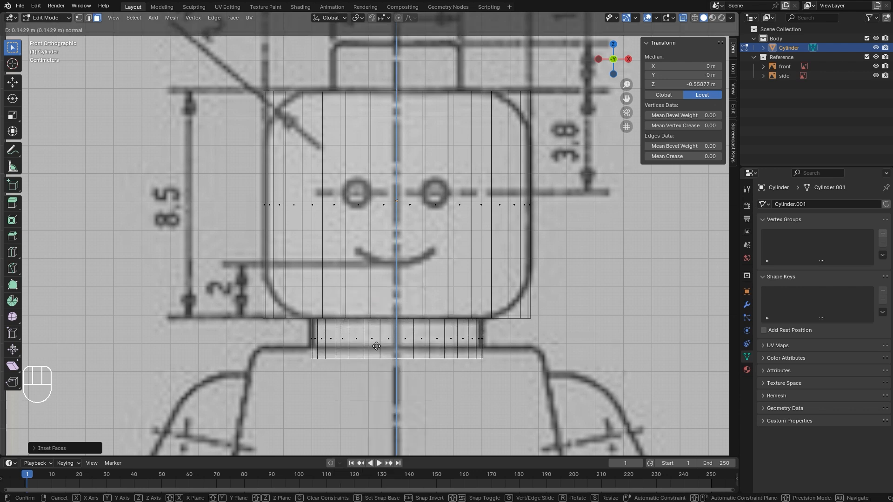
left_click(374, 362)
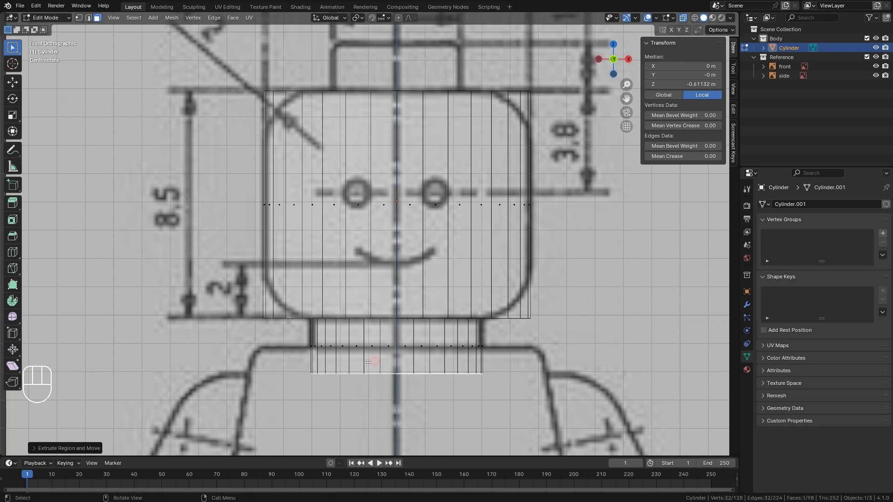
- Select the cylinder's top face and inset it to match the width of the stud in the front blueprint
scroll(372, 363, "down", 3)
middle_click_drag(369, 220, 395, 346, "shift")
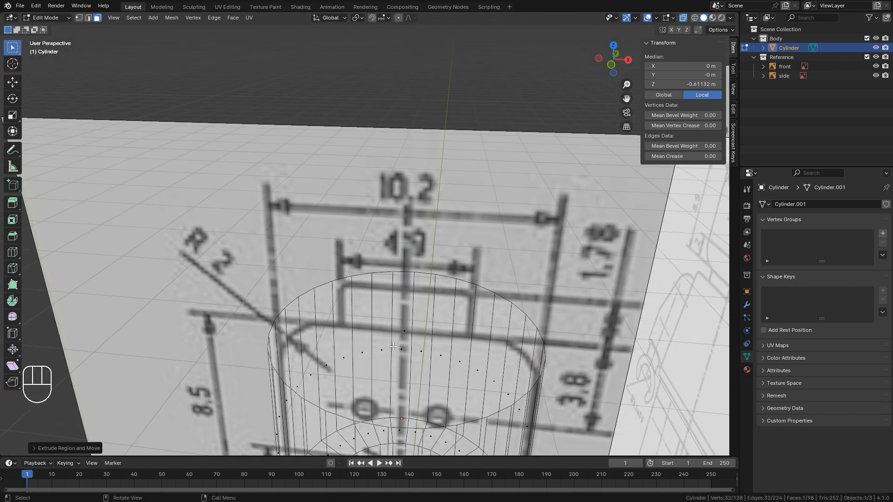
left_click(406, 329)
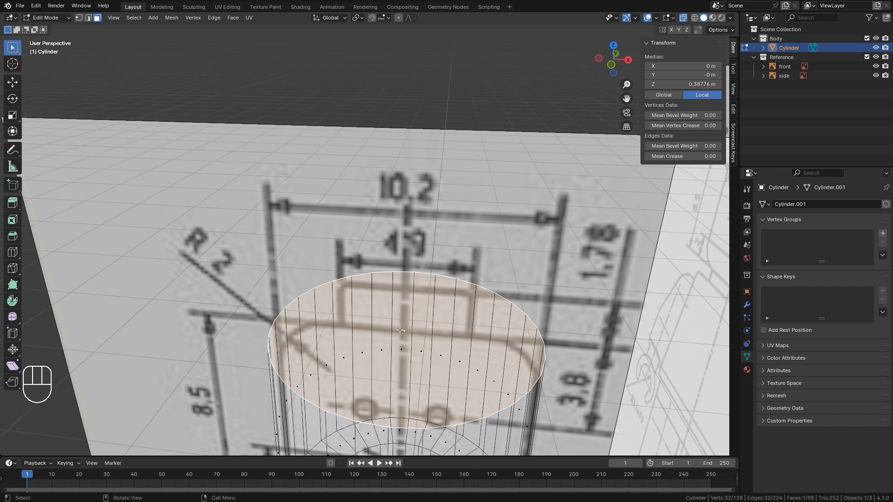
scroll(406, 329, "down", 2)
key("ctrl")
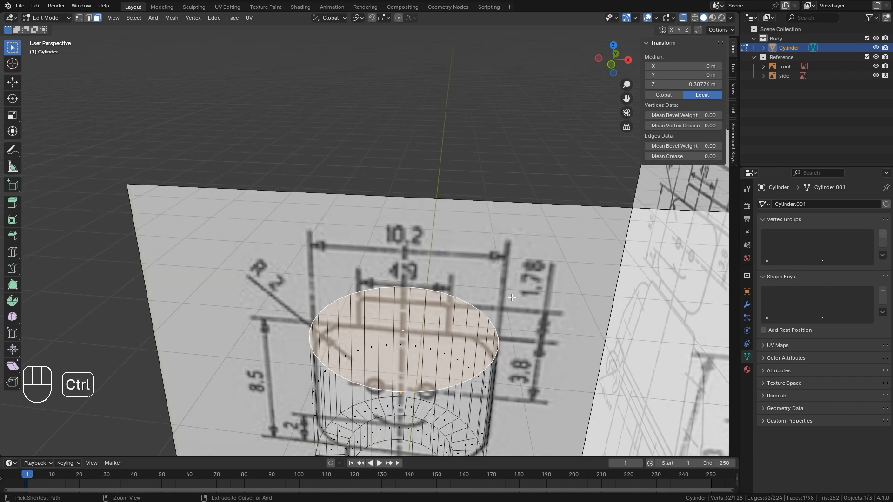
key("ctrl+f")
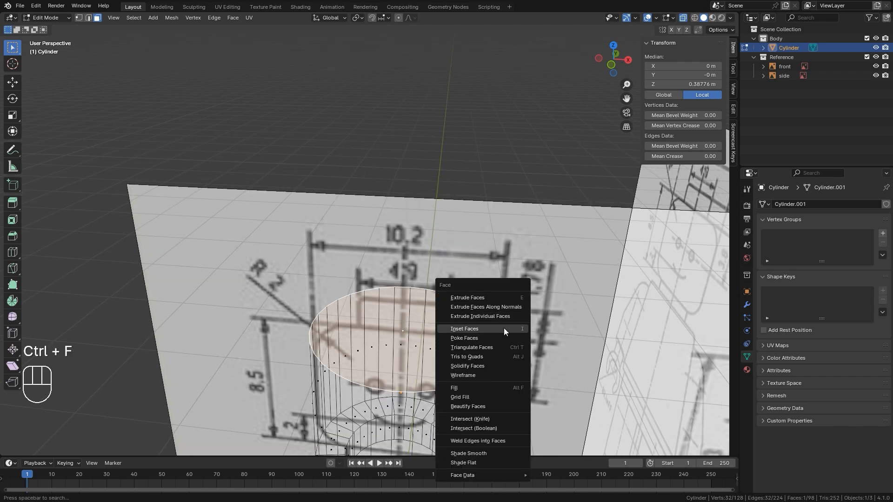
middle_click_drag(536, 305, 546, 281)
scroll(569, 289, "up", 2)
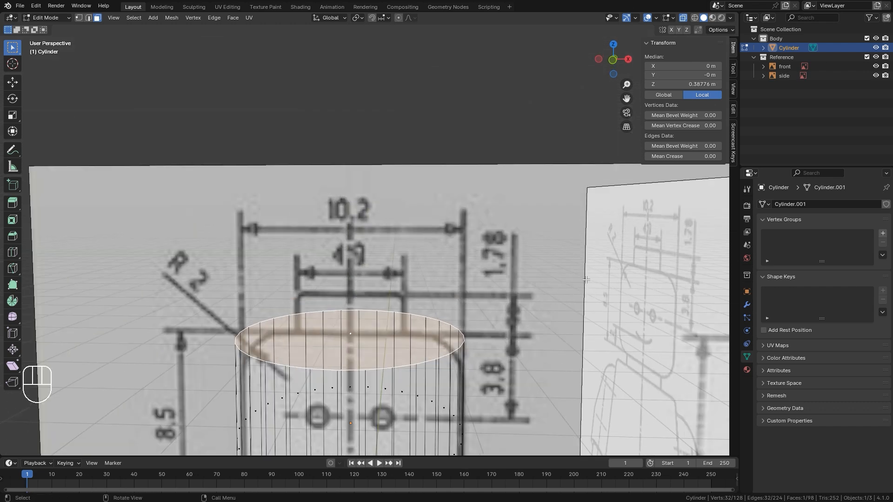
key("i")
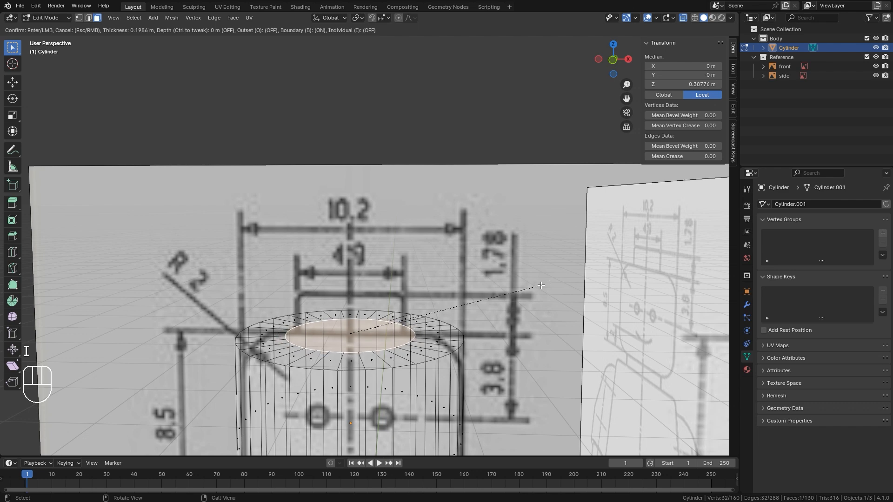
left_click(532, 286)
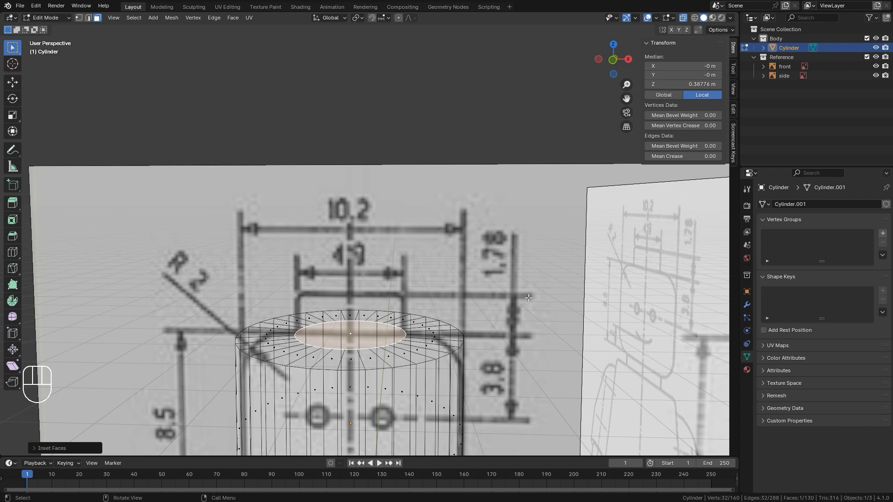
- Extrude the inset top face up by about 0.182 m in front view to form the head's stud
key("KP_1")
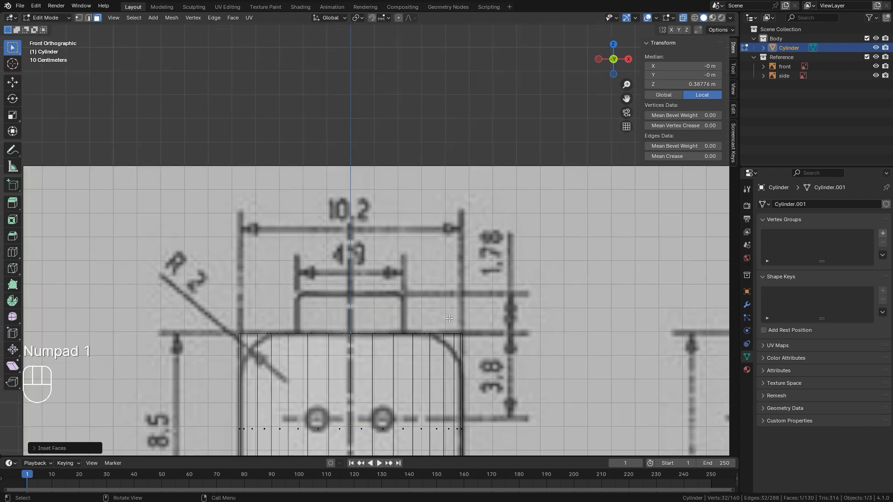
key("e")
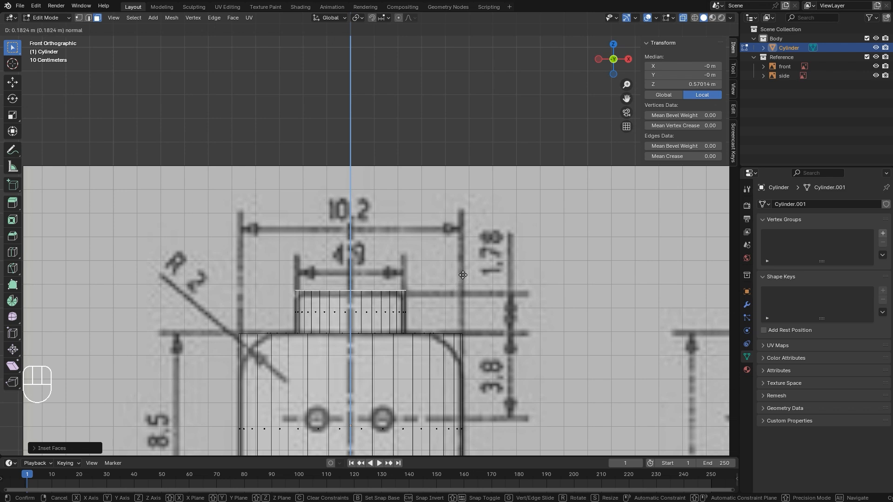
left_click(463, 275)
scroll(418, 265, "down", 4)
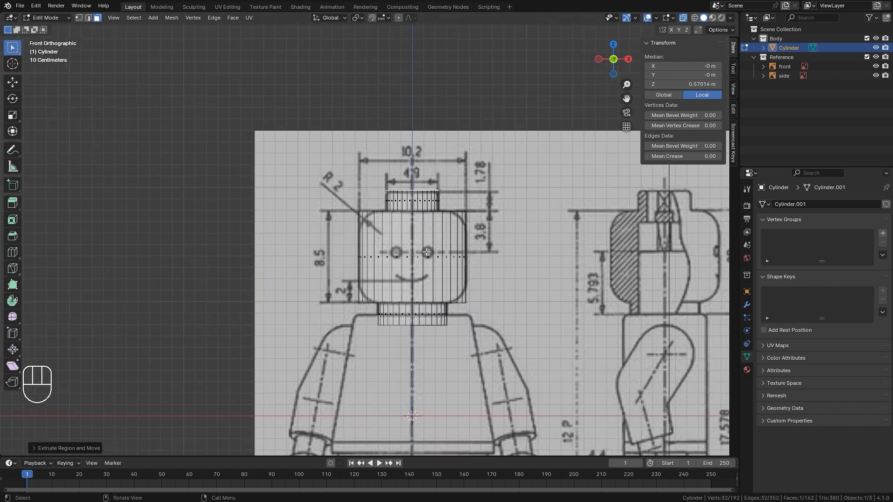
- Turn X-ray display off to inspect the solid head from an angle and from the front, and turn it back on
key("alt+z")
middle_click_drag(417, 265, 426, 238)
key("KP_1")
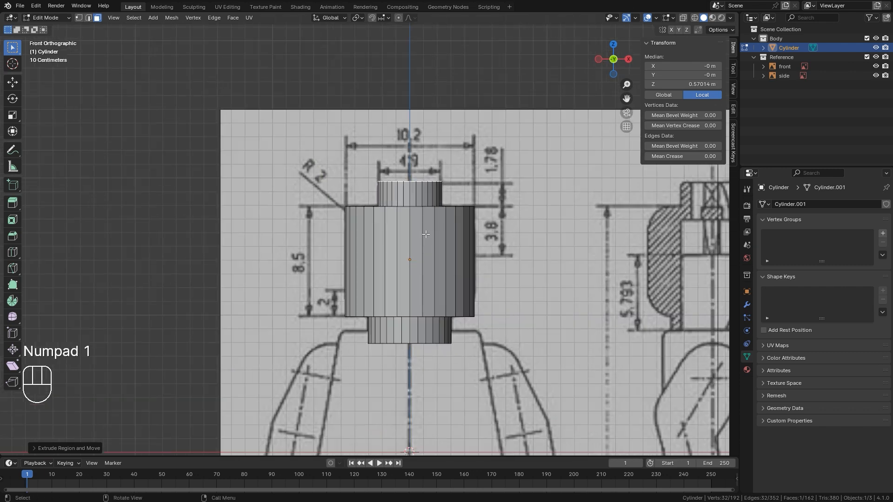
key("alt+z")
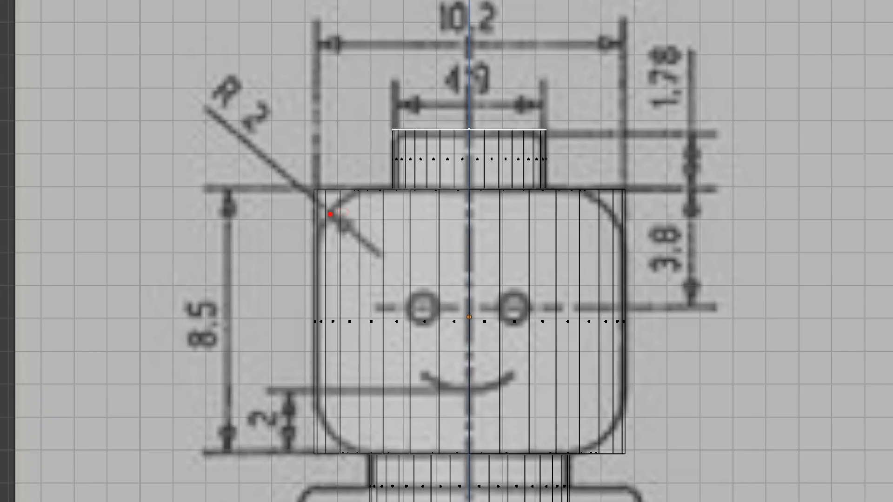
mouse_move(315, 237)
left_mouse_down()
mouse_move(334, 207)
mouse_move(359, 195)
left_mouse_up()
mouse_move(316, 399)
left_mouse_down()
mouse_move(334, 430)
mouse_move(359, 441)
mouse_move(350, 448)
left_mouse_up()
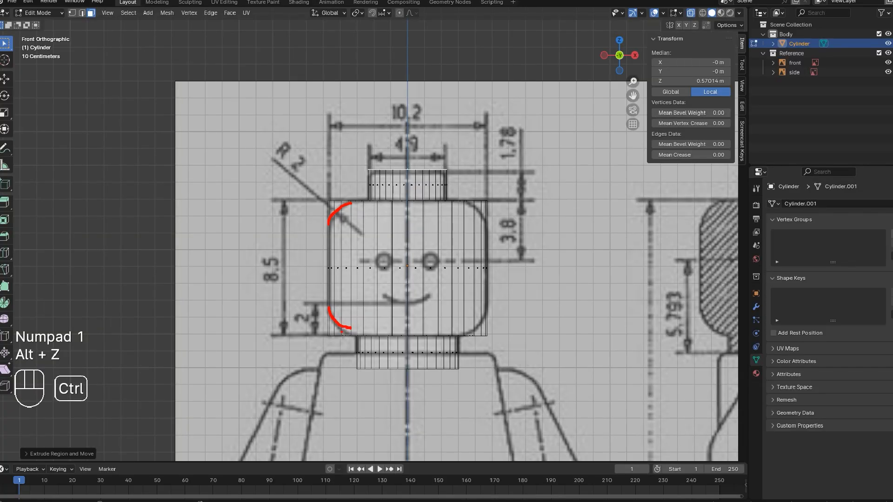
- Select the head's bottom outer edge loop and bevel it about 0.161 m with 5 segments to match the front blueprint's rounded corner
middle_click_drag(340, 344, 344, 316)
scroll(343, 315, "up", 3)
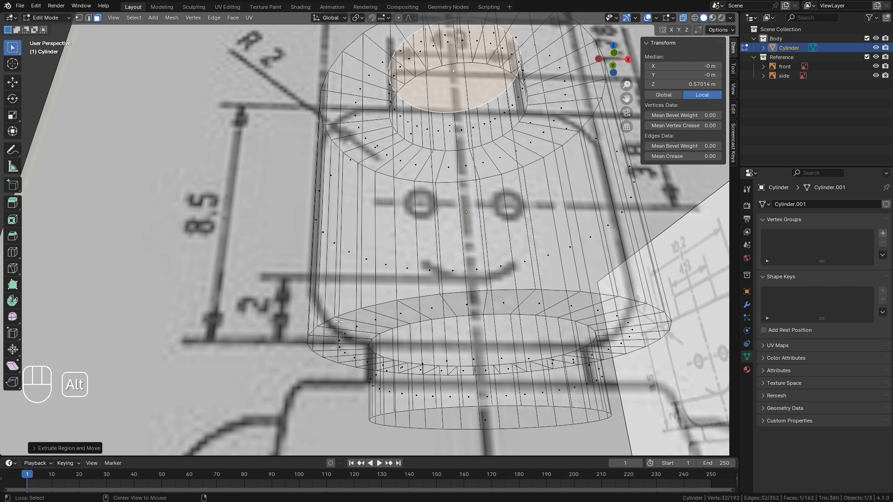
scroll(343, 315, "up", 1)
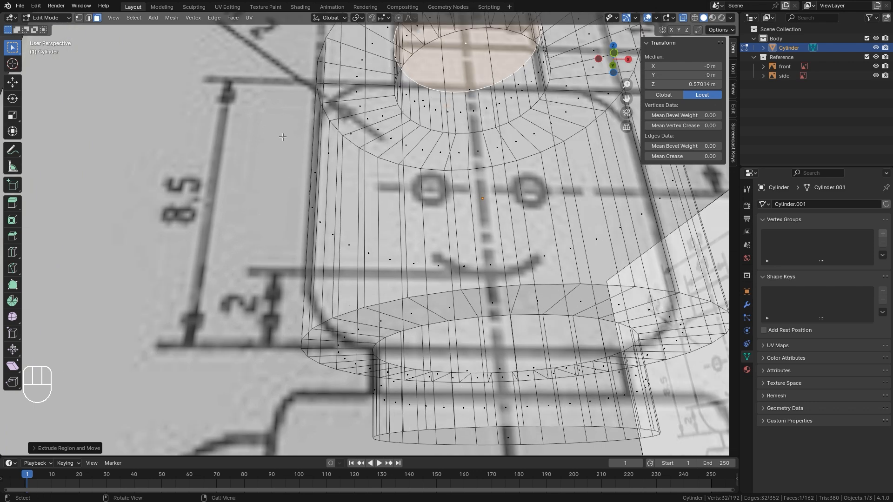
left_click(88, 18)
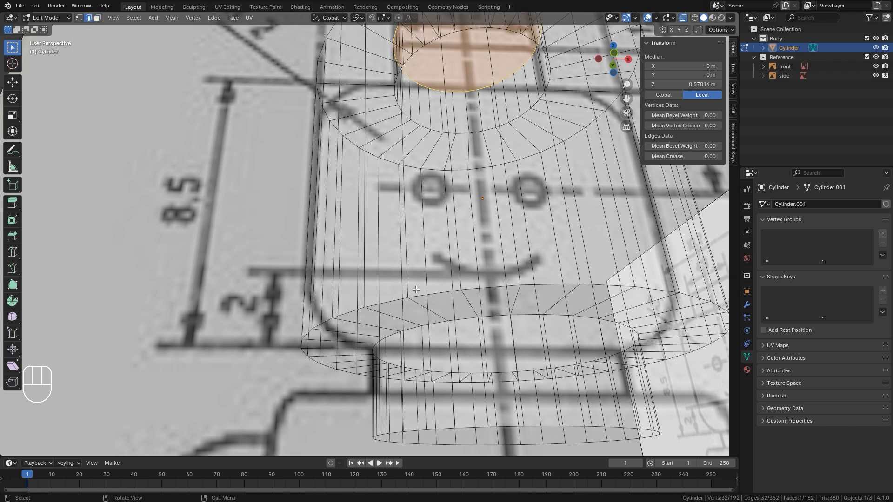
left_click(390, 301, "alt")
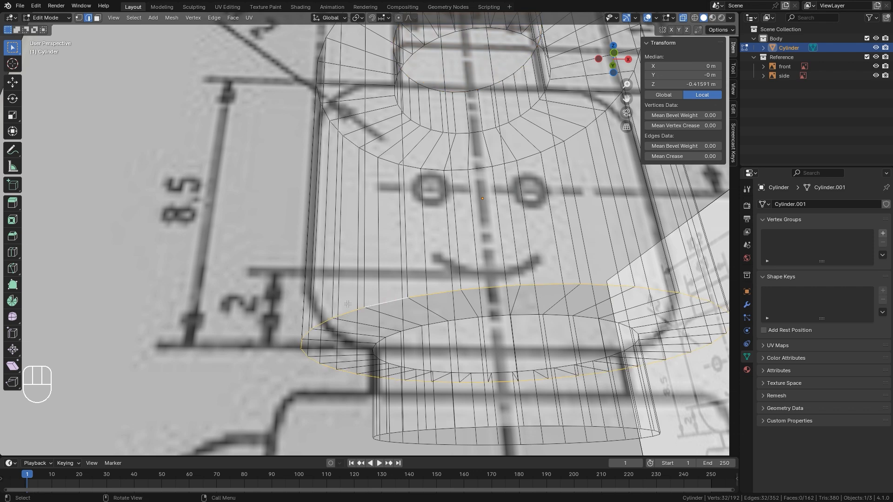
middle_click_drag(377, 306, 380, 310)
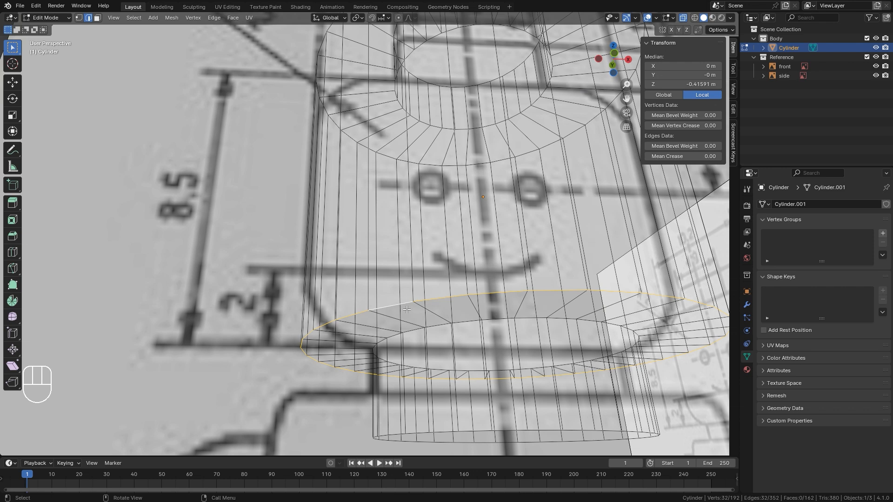
key("KP_1")
key("ctrl+b")
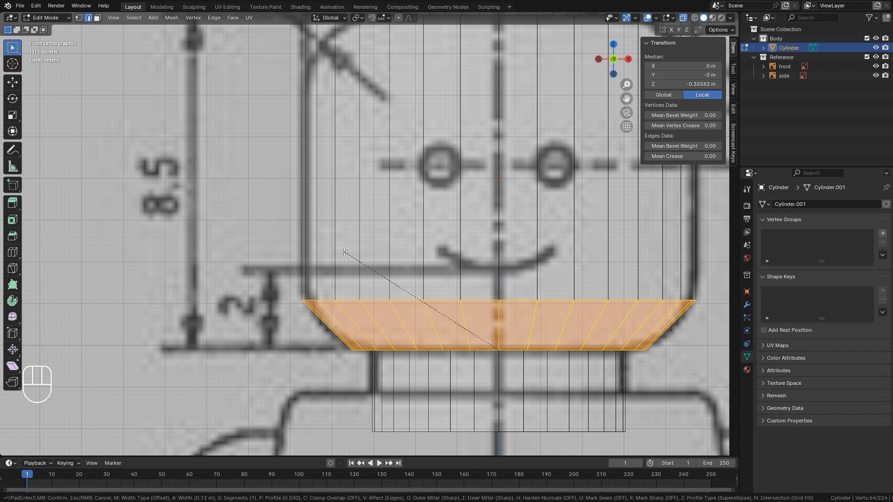
scroll(345, 252, "up", 1)
scroll(344, 252, "up", 1)
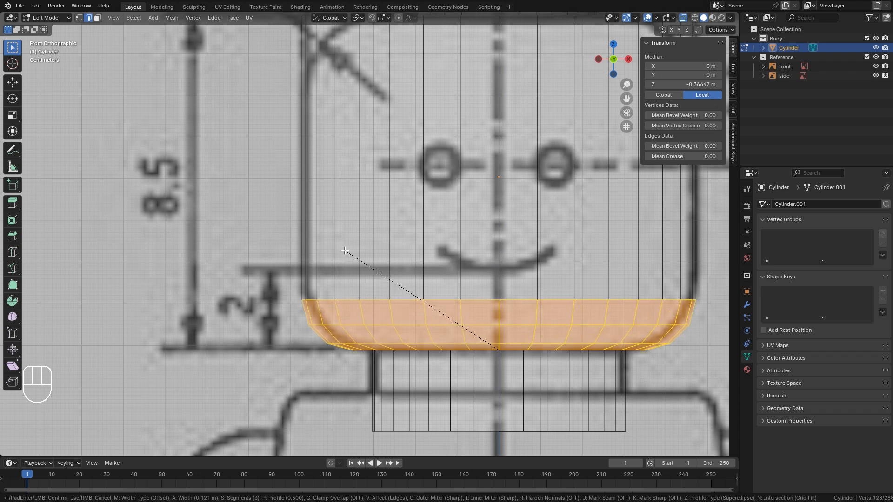
scroll(347, 232, "up", 1)
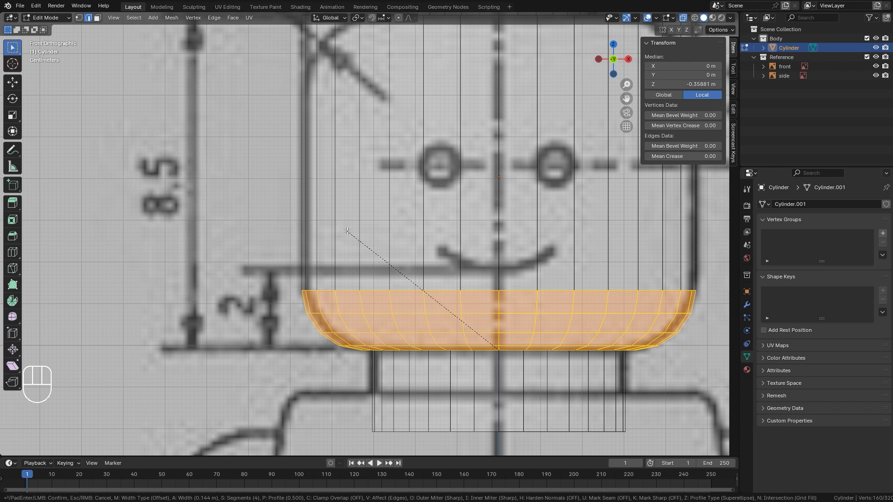
scroll(348, 232, "up", 1)
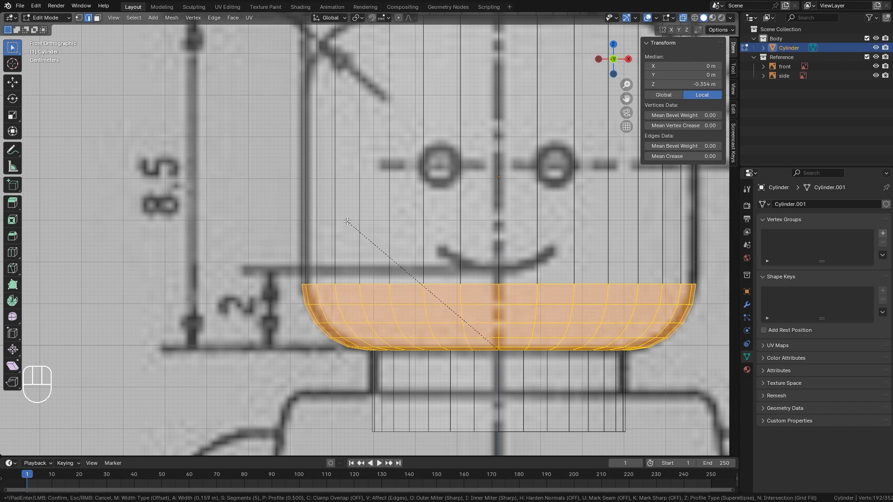
left_click(346, 219)
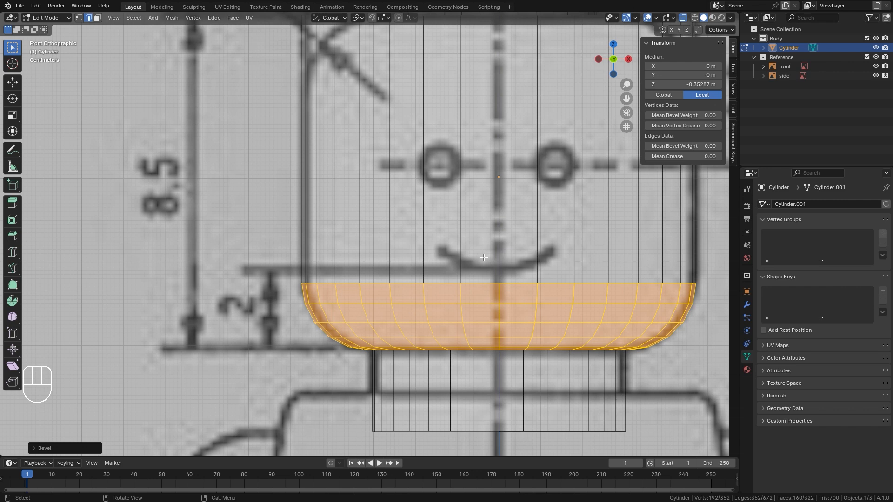
left_click(59, 449)
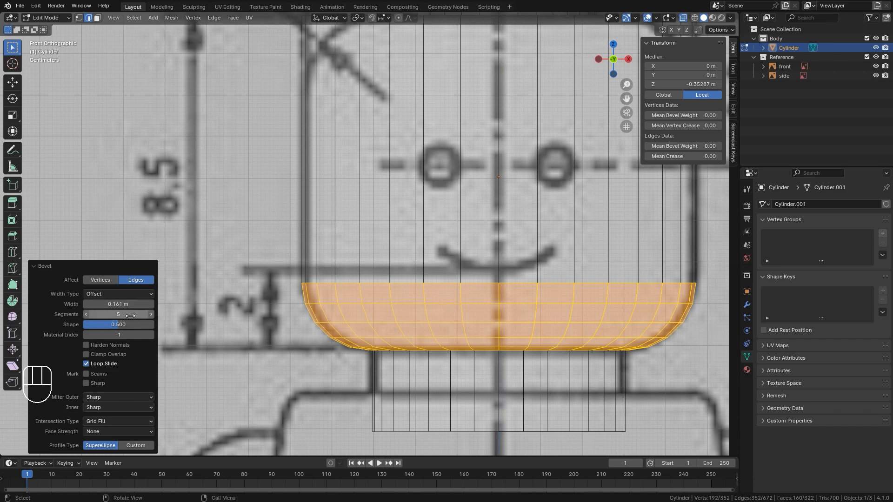
middle_click_drag(432, 369, 389, 359)
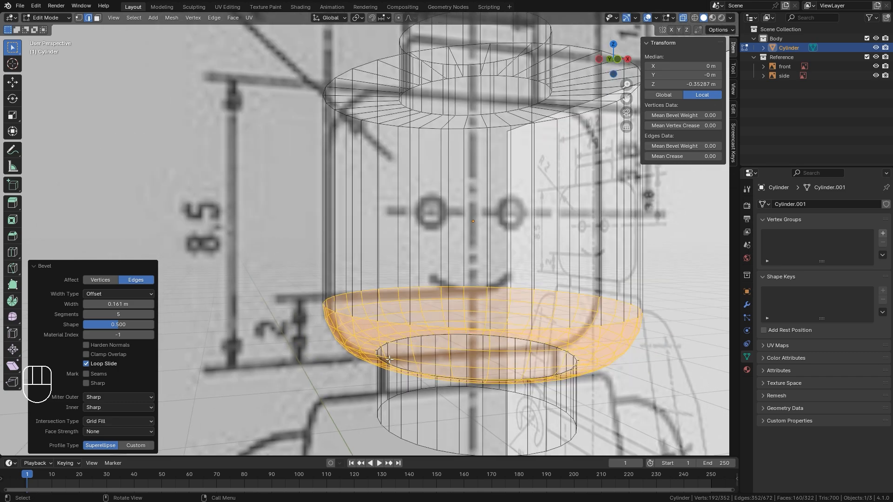
- Select the head's top outer edge loop and bevel it about 0.178 m with 5 segments in front view
key("KP_1")
scroll(389, 360, "down", 2)
middle_click_drag(364, 162, 421, 298, "shift")
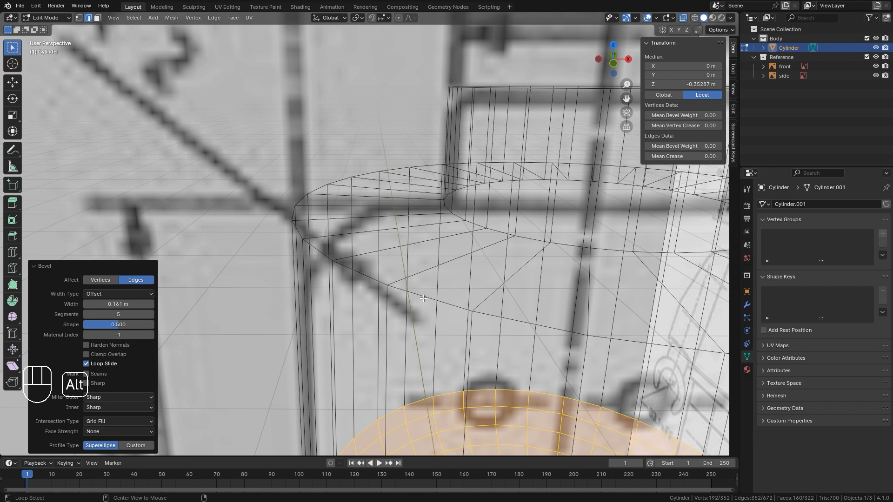
left_click(426, 299, "alt")
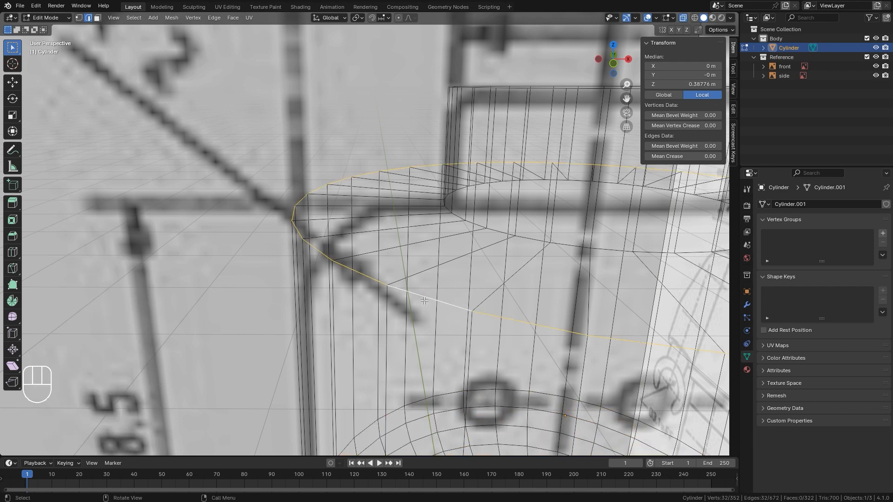
key("KP_1")
scroll(419, 301, "down", 3)
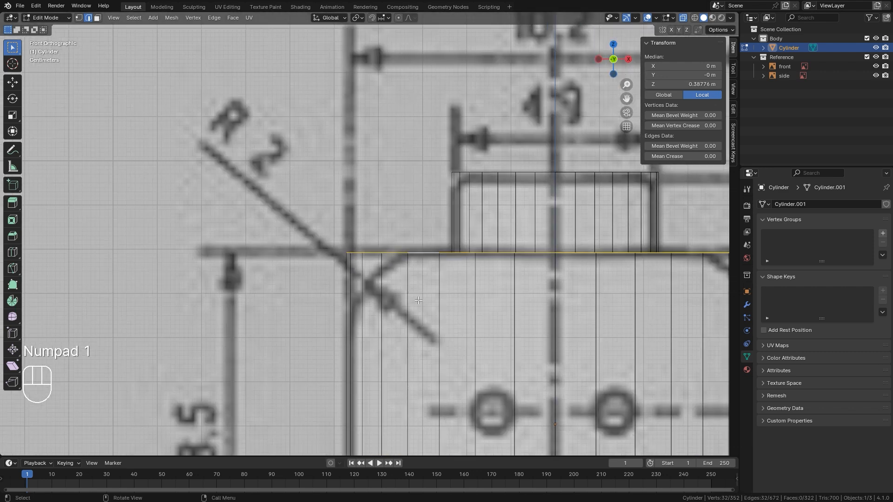
key("ctrl+b")
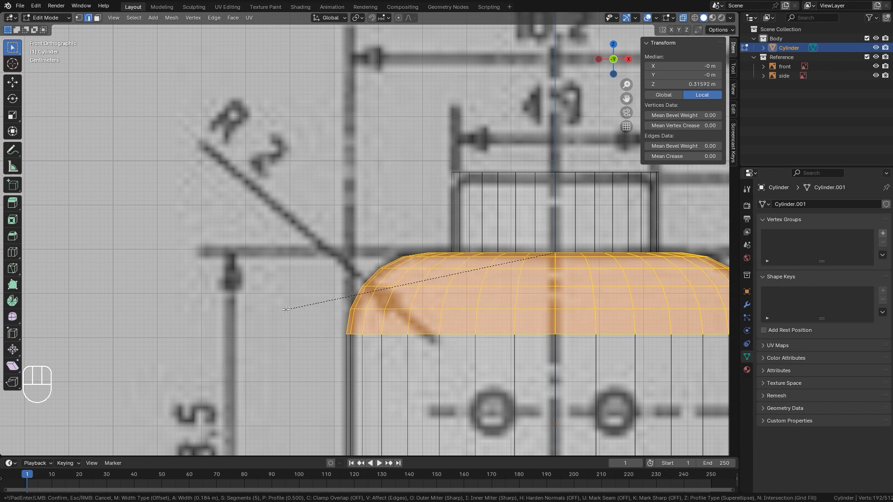
left_click(288, 309)
- Select the stud's top edge loop and bevel it about 0.0406 m with 5 segments in front view
scroll(288, 309, "down", 6)
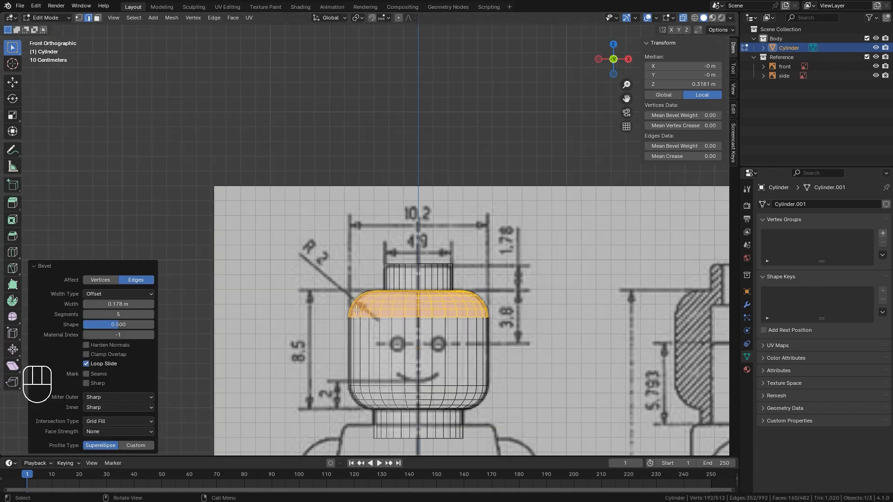
middle_click_drag(363, 339, 408, 272, "shift")
scroll(414, 210, "up", 9)
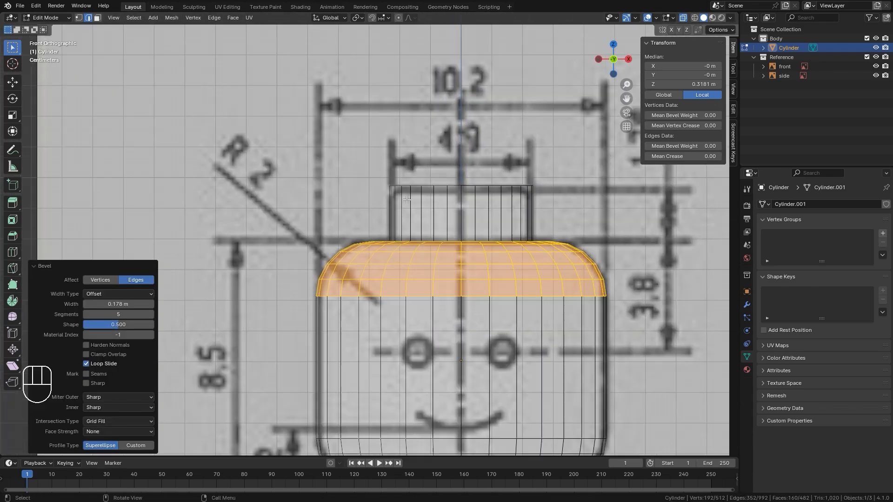
key("ctrl+1")
mouse_move(402, 204)
left_mouse_down()
mouse_move(348, 80)
mouse_move(415, 192)
left_mouse_up()
key("Escape")
middle_click_drag(416, 191, 445, 232)
key("alt")
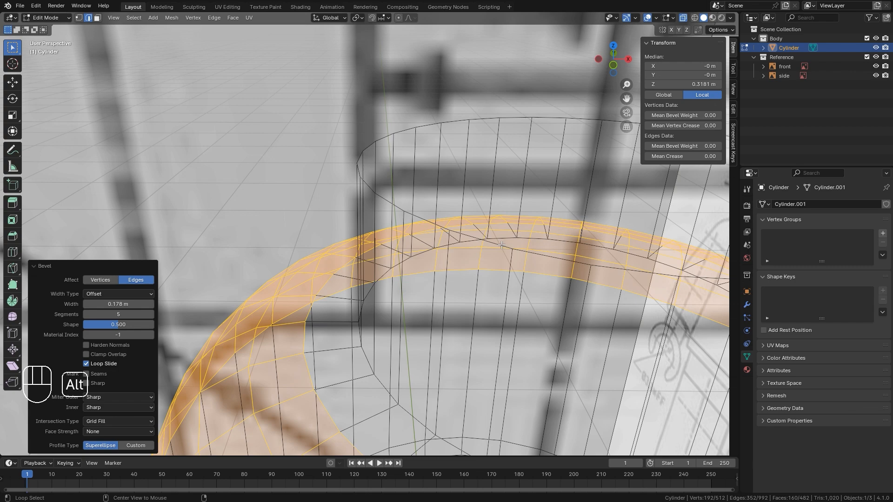
left_click(502, 245, "alt")
scroll(495, 247, "down", 1)
middle_click_drag(486, 249, 484, 236)
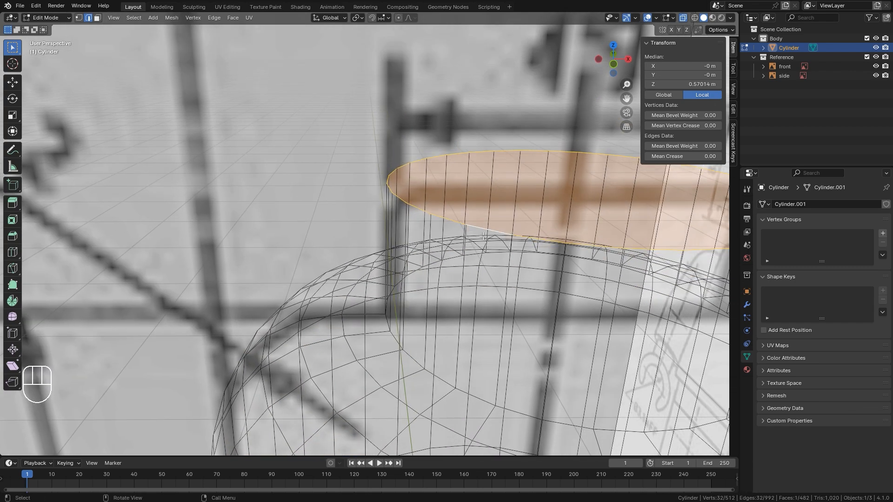
key("KP_1")
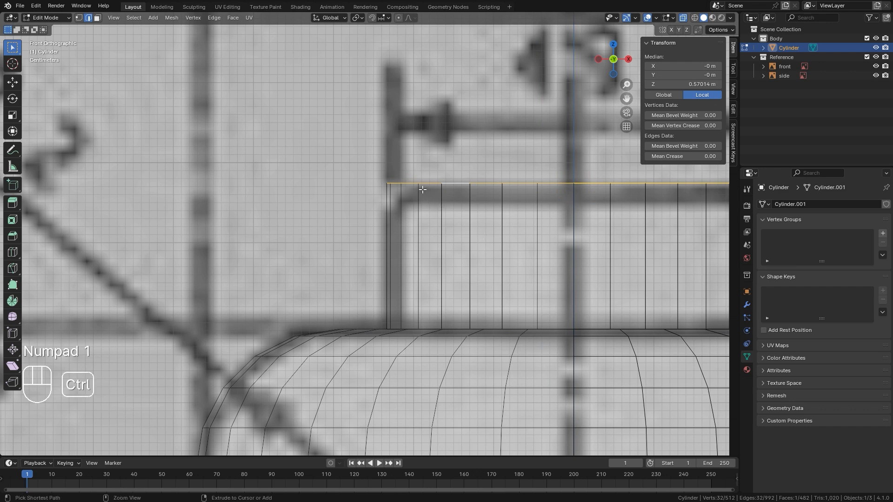
key("ctrl+b")
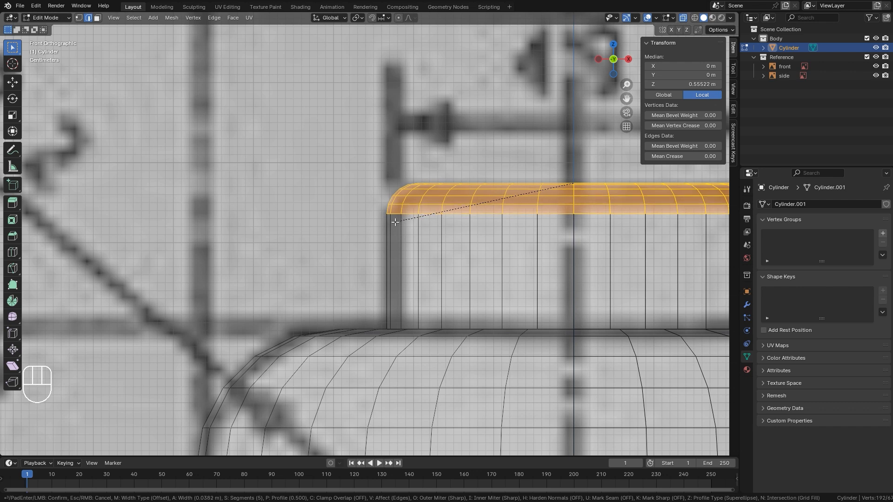
left_click(393, 222)
scroll(420, 227, "down", 6)
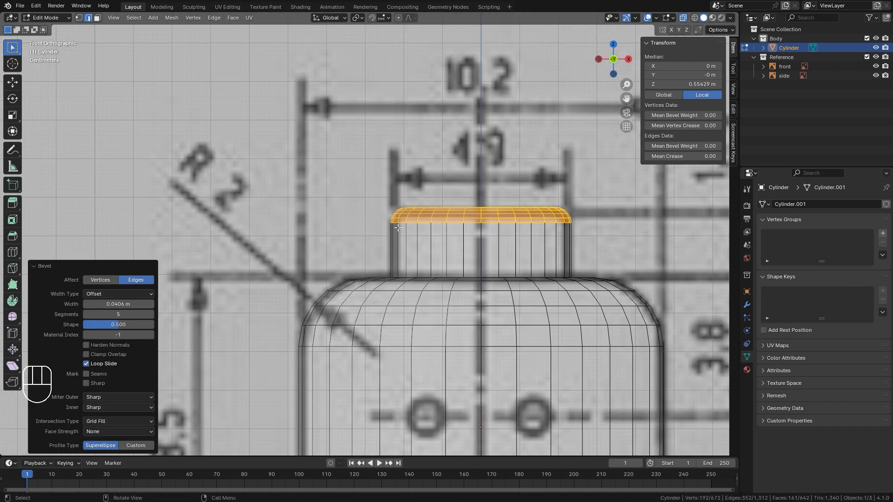
- Return to Object Mode, turn X-ray display off and inspect the solid, deselected head from several angles
key("Tab")
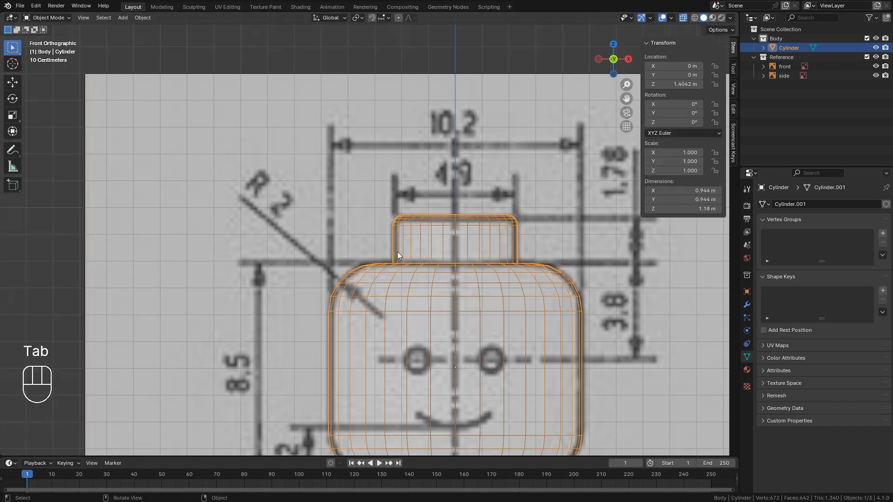
key("alt+z")
middle_click_drag(402, 263, 409, 224)
left_click(417, 49)
key("alt+x")
scroll(398, 295, "down", 2)
scroll(420, 333, "up", 4)
middle_click_drag(420, 333, 420, 300)
scroll(416, 325, "up", 2)
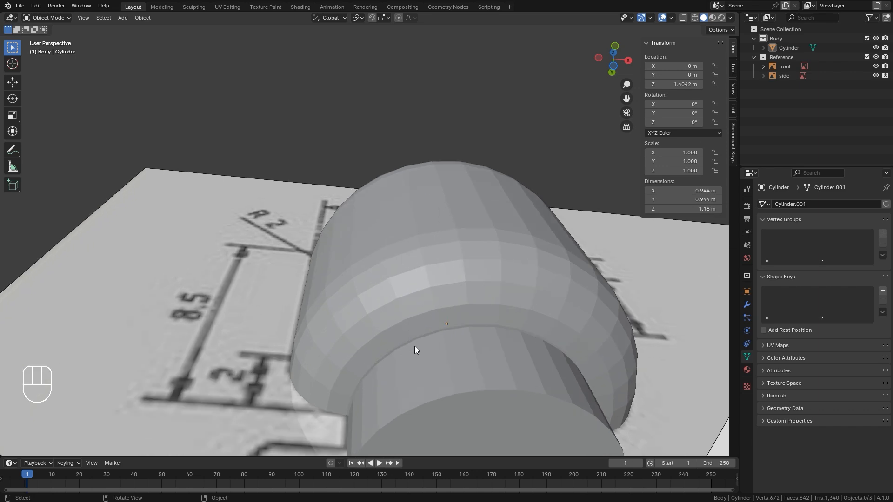
scroll(415, 346, "down", 4)
middle_click_drag(415, 345, 409, 385)
middle_click_drag(434, 248, 448, 219)
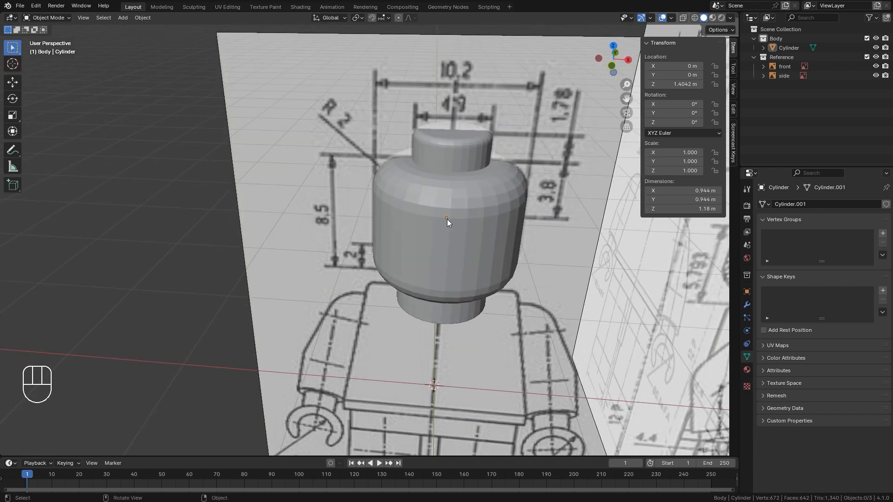
- Apply Shade Smooth by Angle to the head with a 30° angle and sharp edges kept
left_click(463, 199)
right_click(428, 177)
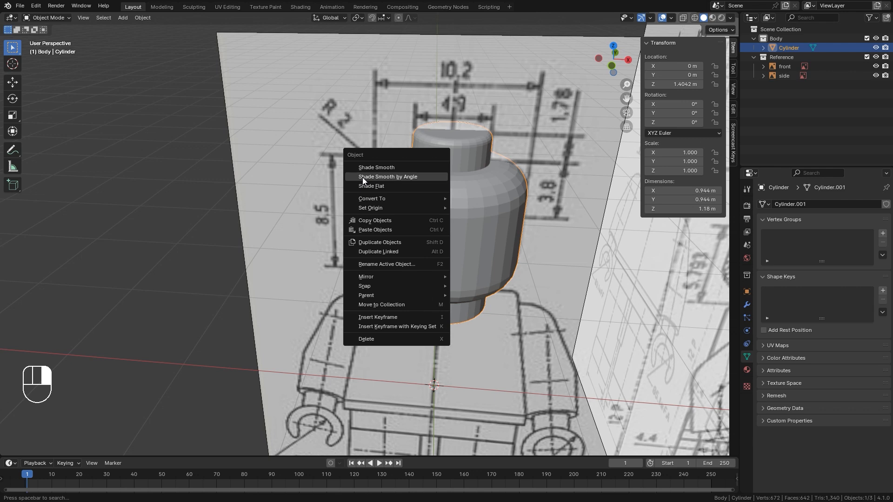
left_click(409, 178)
scroll(428, 194, "down", 1)
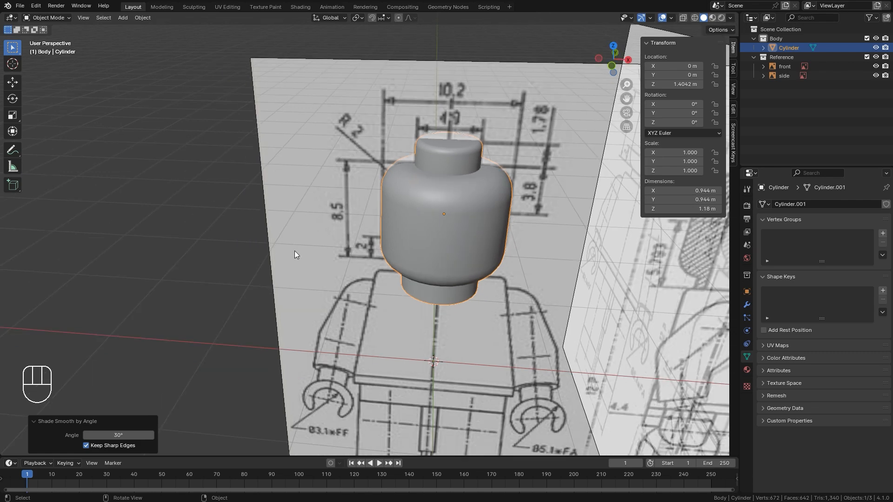
left_click(372, 253)
- Examine the smoothed head closely, especially the edge where its rounded underside meets the neck
middle_click_drag(387, 272, 450, 228)
middle_click_drag(425, 199, 406, 218, "shift")
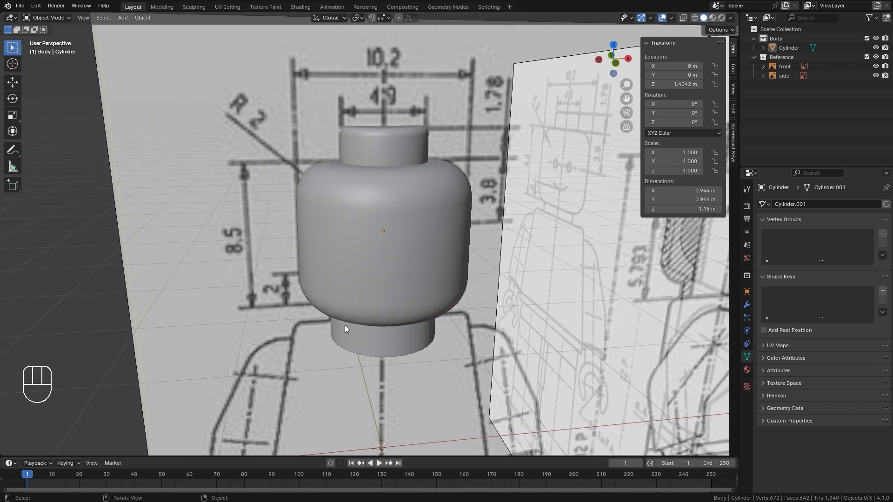
key("ctrl+1")
scroll(344, 325, "up", 2)
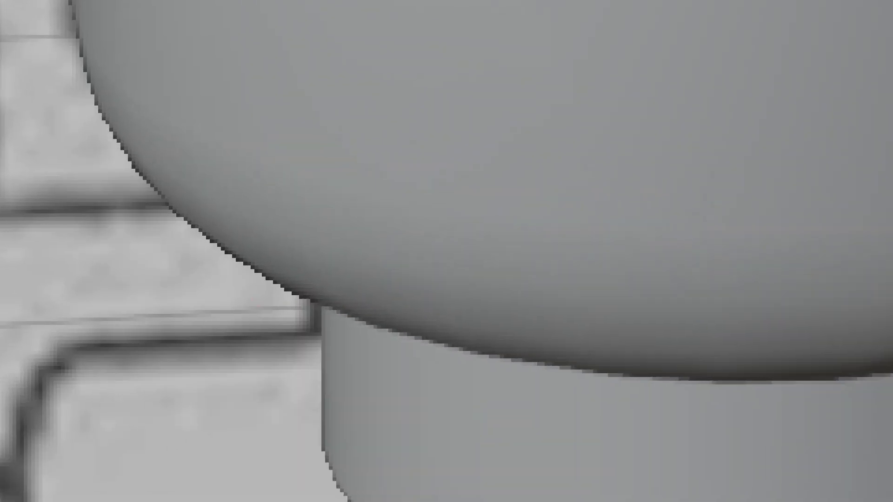
left_click(337, 325)
mouse_move(183, 218)
left_mouse_down()
mouse_move(384, 295)
mouse_move(528, 325)
left_mouse_up()
key("ctrl+1")
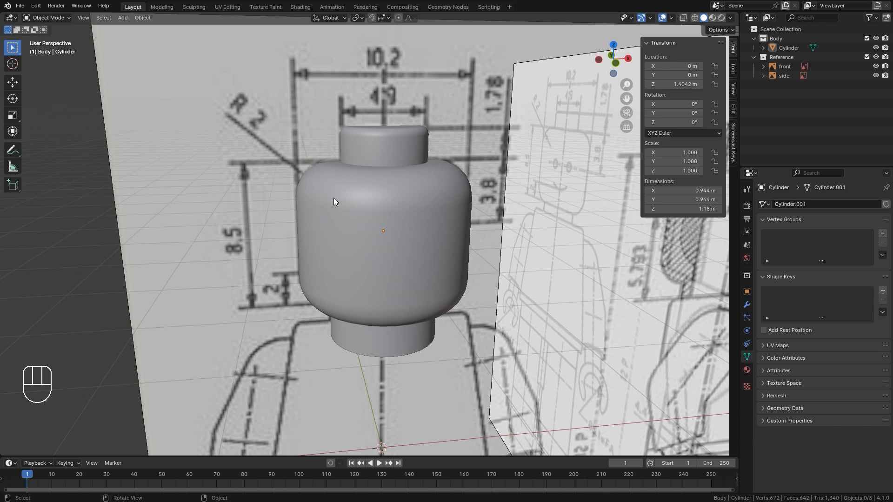
- Isolate the selected head in Local View so the blueprint references are hidden
scroll(349, 174, "up", 1)
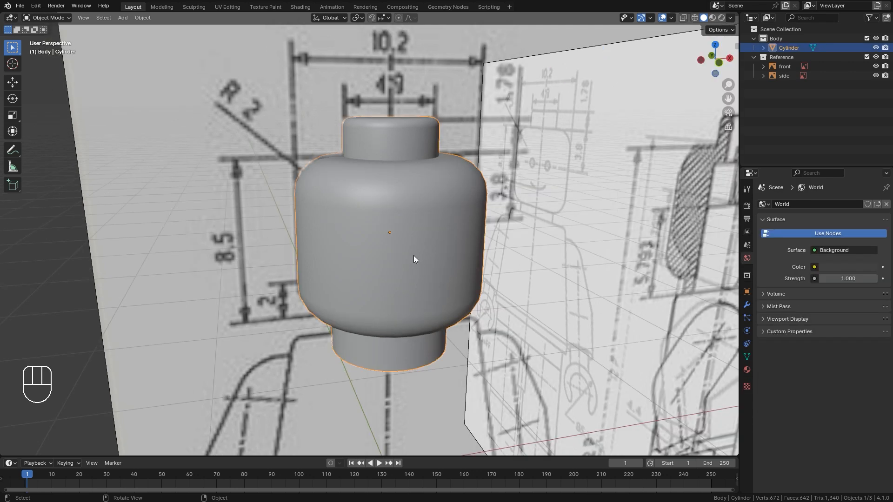
key("slash")
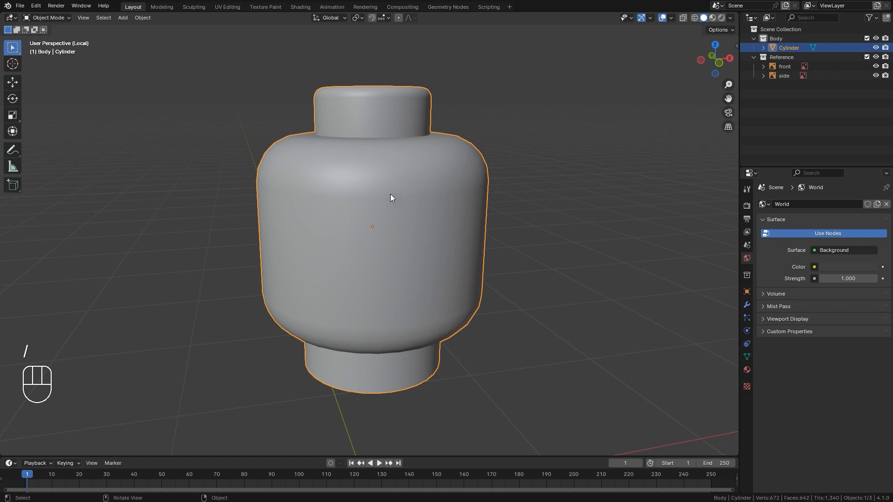
middle_click_drag(393, 205, 420, 175)
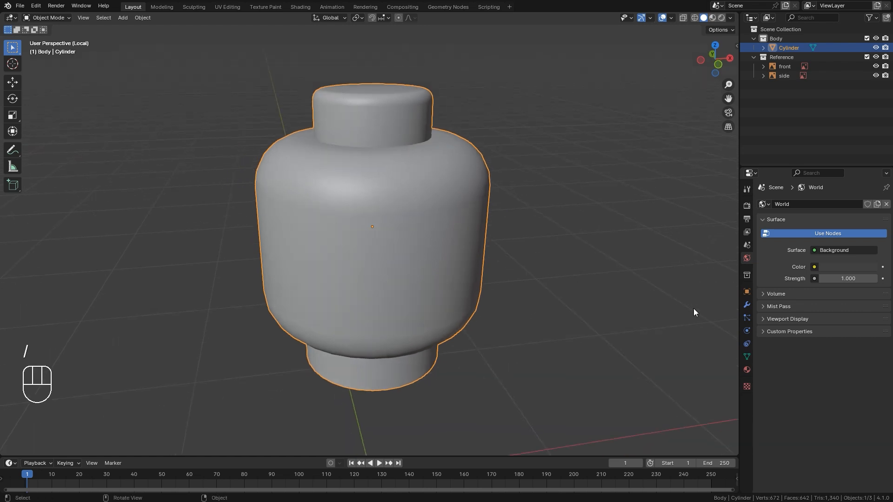
- Add a Subdivision Surface modifier to the head
left_click(747, 306)
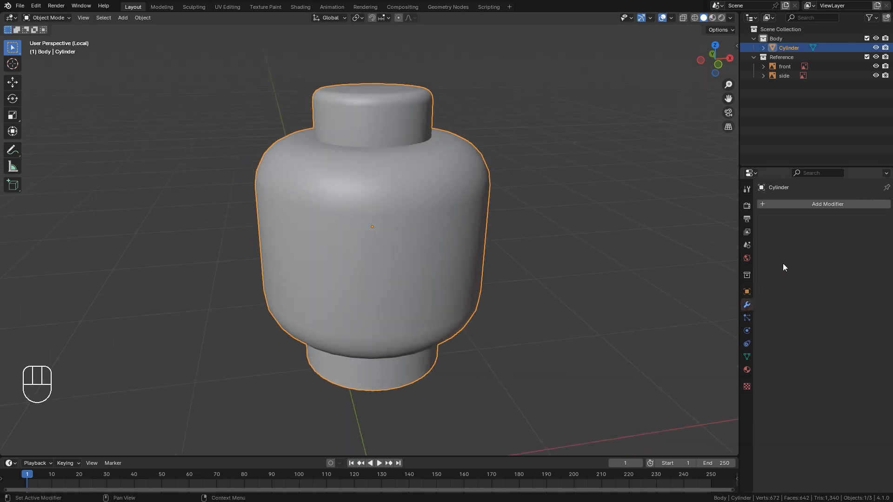
left_click(824, 205)
mouse_move(805, 208)
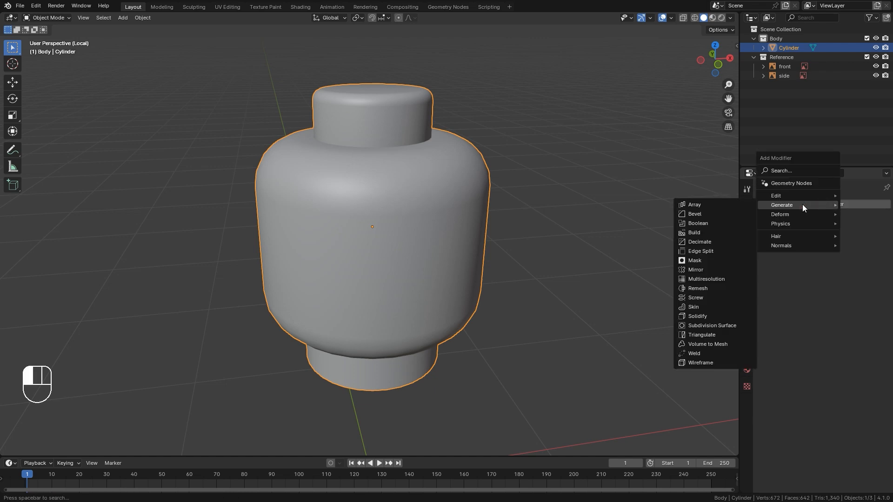
left_click(710, 325)
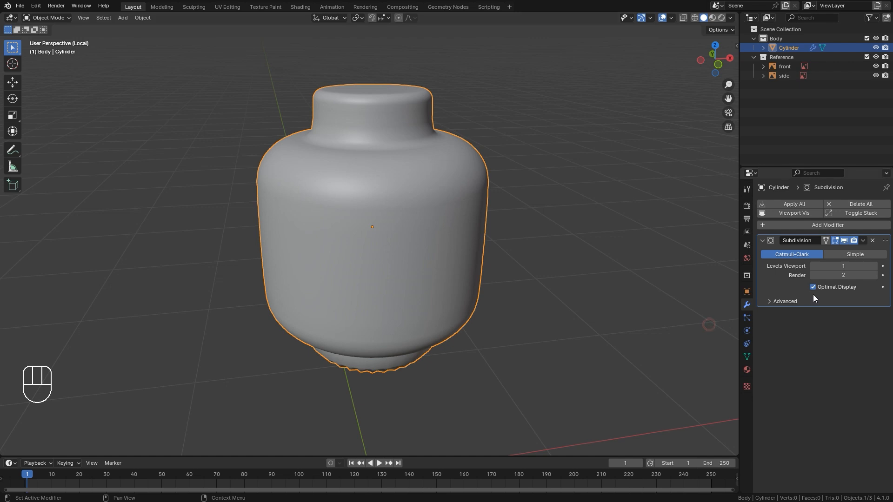
- Examine the subdivided head closely around the stud's base and the underside of the neck
scroll(308, 317, "down", 1)
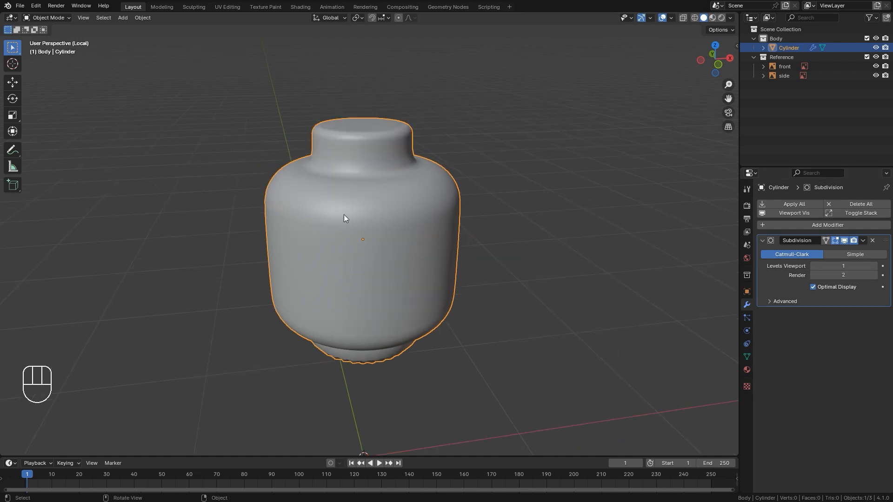
scroll(344, 215, "up", 3)
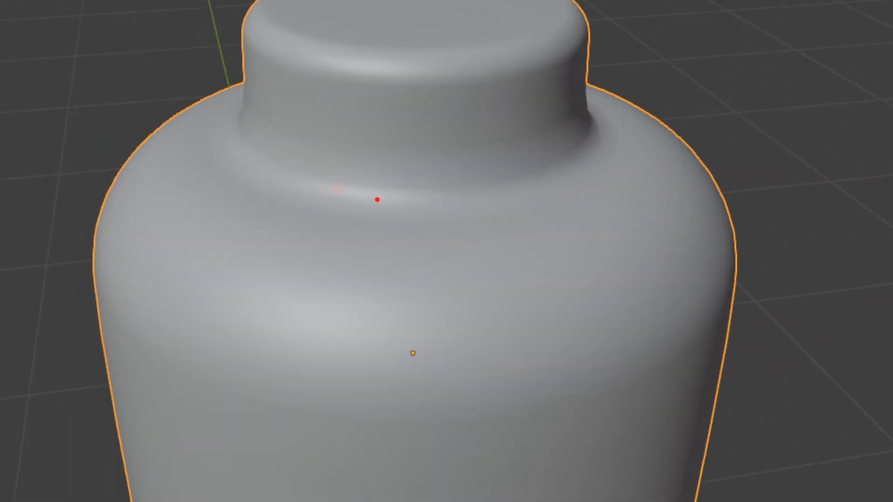
mouse_move(377, 200)
left_mouse_down()
mouse_move(368, 215)
mouse_move(388, 198)
mouse_move(384, 211)
left_mouse_up()
mouse_move(411, 87)
left_mouse_down()
mouse_move(288, 30)
mouse_move(399, 74)
mouse_move(384, 85)
left_mouse_up()
mouse_move(358, 205)
middle_mouse_down()
mouse_move(372, 350)
mouse_move(354, 259)
mouse_move(355, 335)
mouse_move(355, 143)
middle_mouse_up()
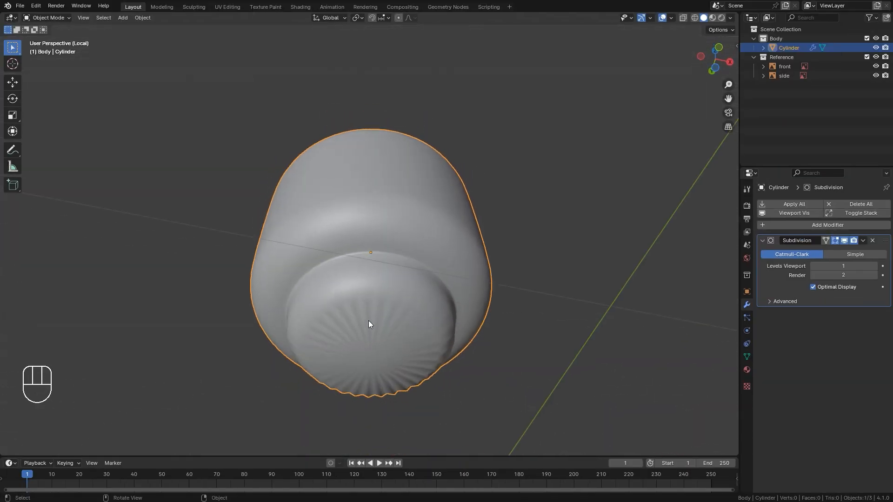
scroll(351, 144, "up", 3)
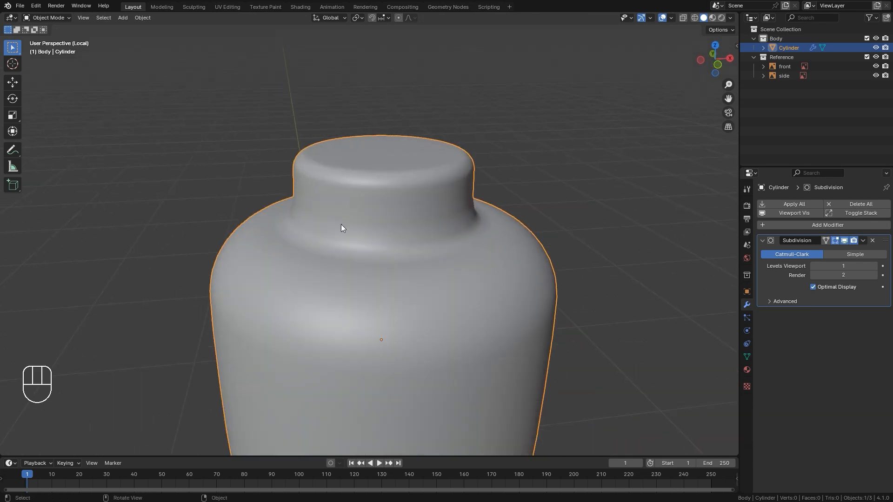
scroll(393, 233, "down", 4)
middle_click_drag(382, 292, 414, 265, "shift")
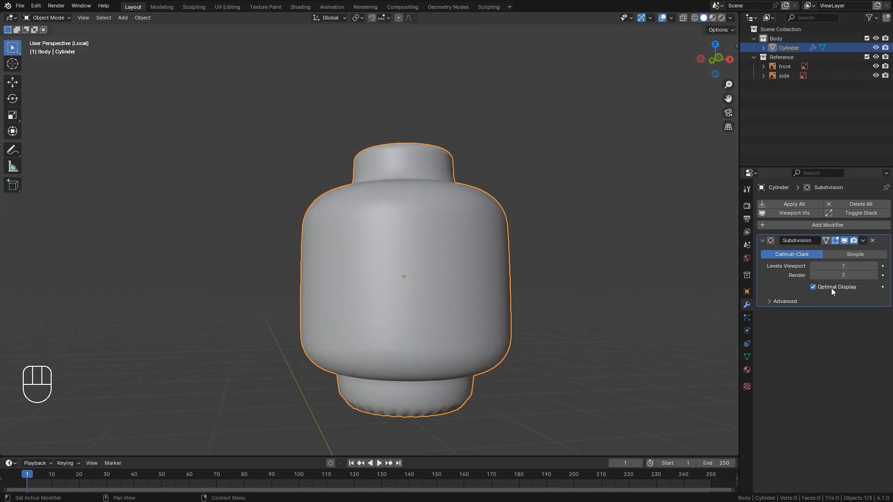
- Turn off Optimal Display in the Subdivision modifier and examine the wireframe on the stud's top and the neck's underside
left_click(813, 289)
scroll(441, 264, "down", 2)
middle_click_drag(441, 264, 439, 316)
key("alt+x")
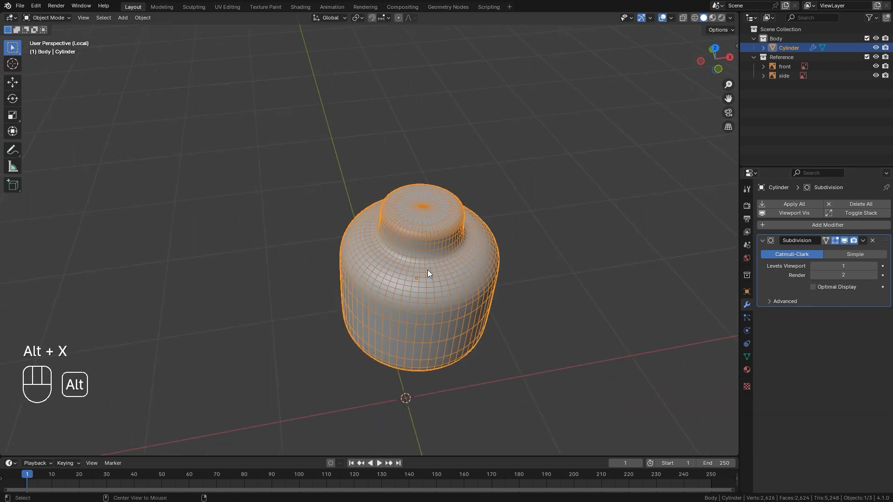
middle_click_drag(429, 249, 421, 206, "ctrl")
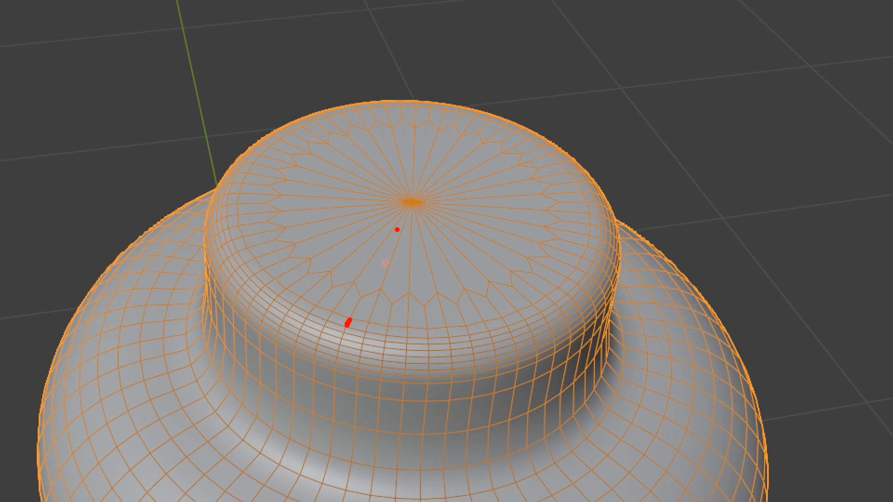
left_click_drag(419, 204, 359, 279)
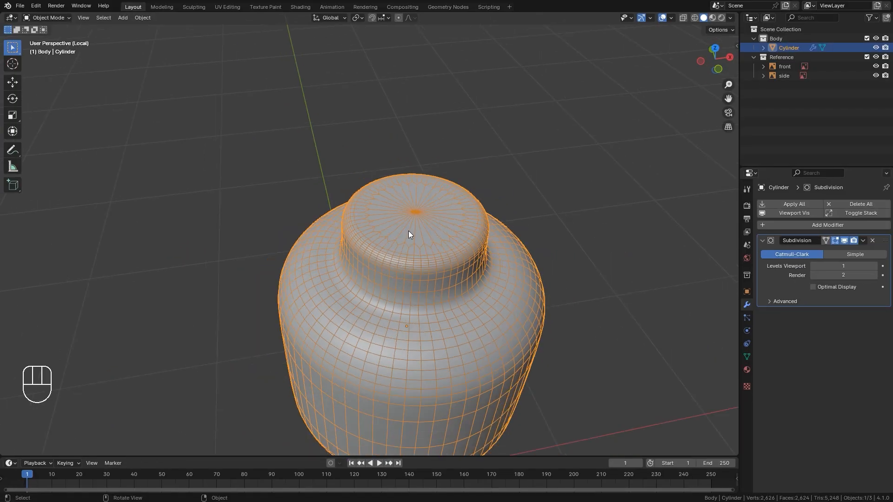
key("alt+x")
middle_click_drag(409, 235, 413, 311, "ctrl")
key("alt+x")
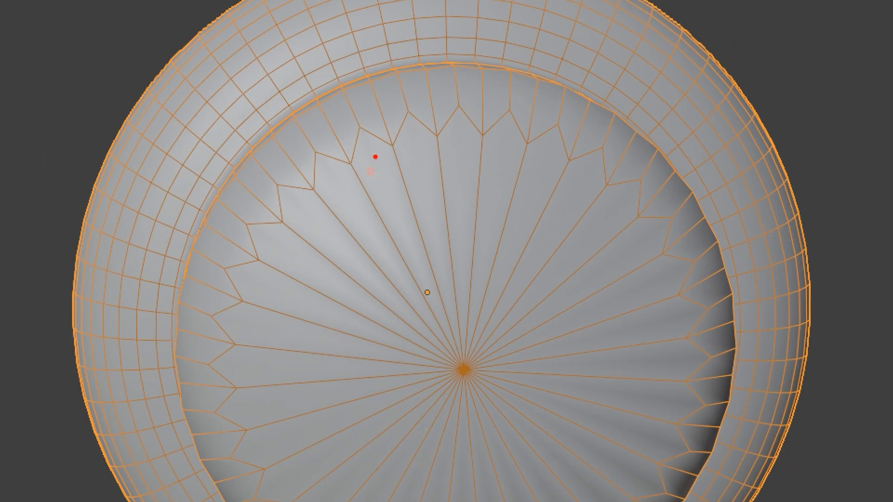
mouse_move(373, 157)
left_mouse_down()
mouse_move(360, 151)
mouse_move(379, 216)
left_mouse_up()
mouse_move(388, 259)
left_mouse_down()
mouse_move(460, 368)
mouse_move(403, 158)
left_mouse_up()
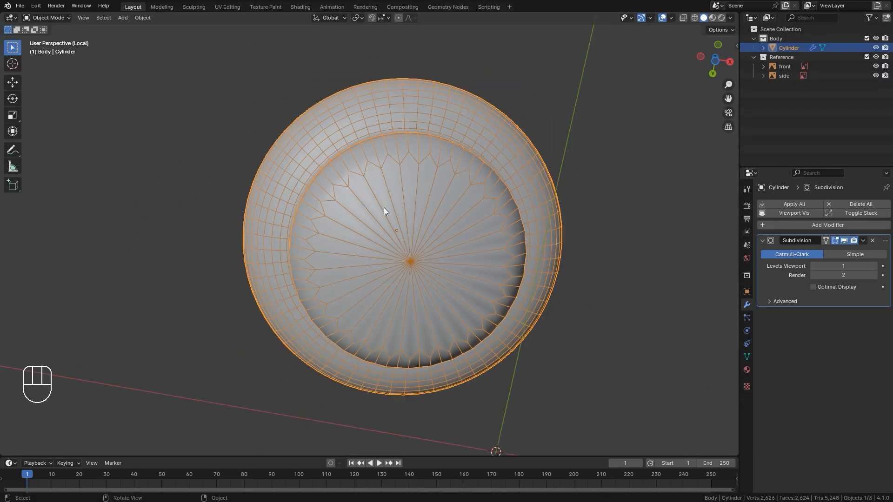
- Examine the head's outline at the neck's bottom edge and at the junction between stud and head
middle_click_drag(389, 187, 363, 311)
key("alt+x")
middle_click_drag(299, 225, 288, 281)
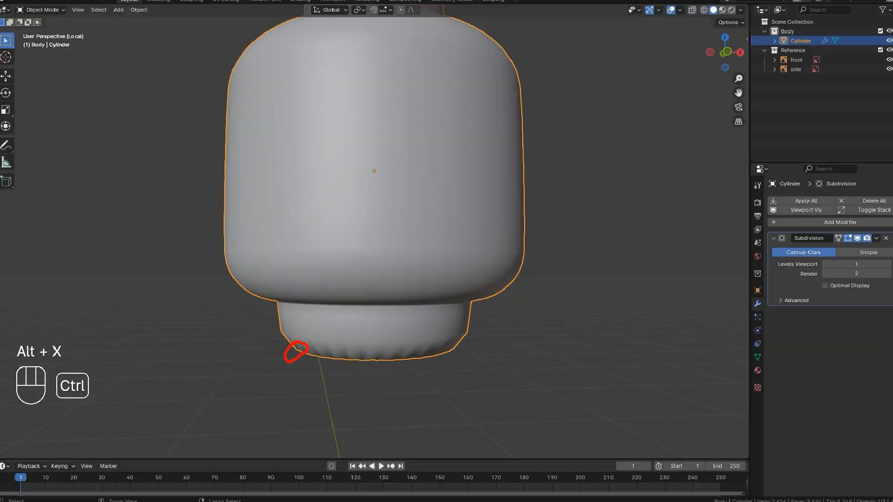
scroll(301, 352, "down", 2)
middle_click_drag(294, 231, 308, 311, "shift")
scroll(327, 211, "up", 3)
middle_click_drag(327, 211, 327, 229)
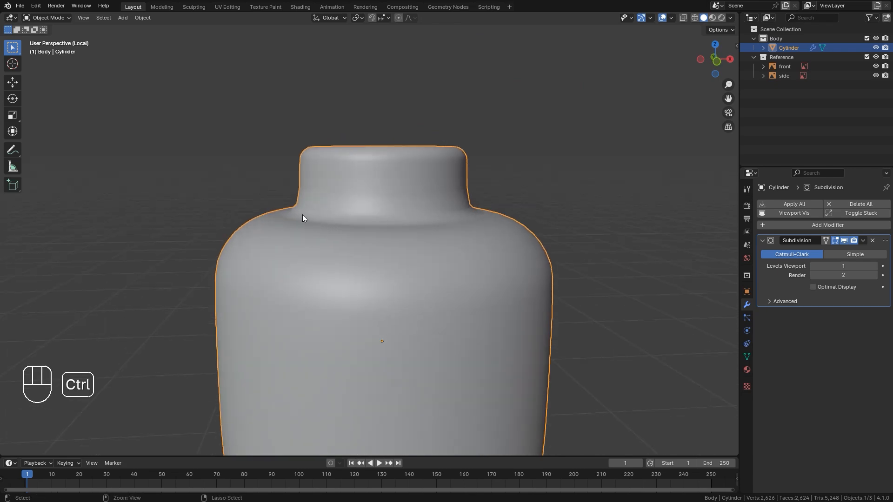
left_click_drag(286, 224, 298, 185)
mouse_move(281, 223)
left_mouse_down()
mouse_move(300, 183)
mouse_move(307, 223)
left_mouse_up()
scroll(351, 228, "down", 4)
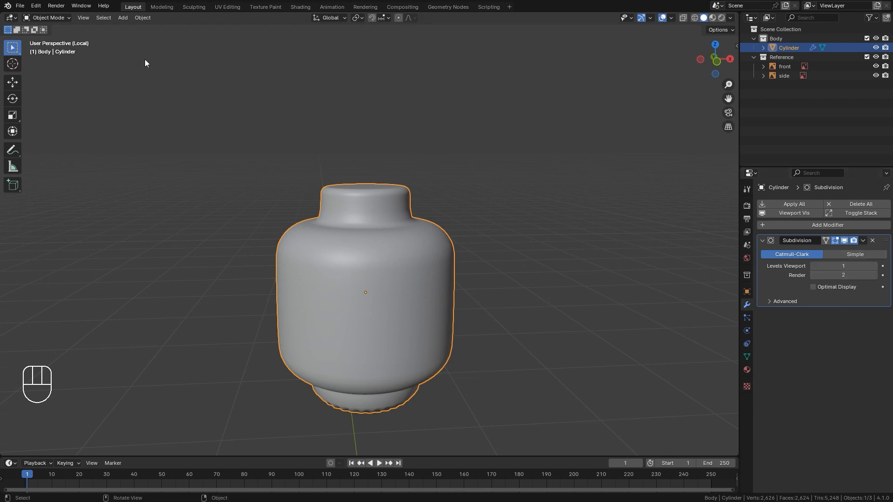
- Enter Edit Mode on the head and turn off the Subdivision modifier's viewport display
key("Tab")
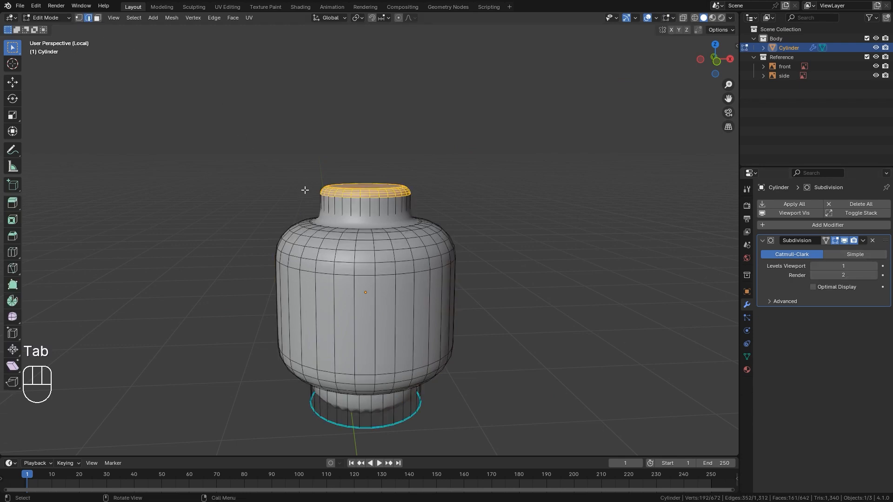
middle_click_drag(306, 187, 345, 159, "shift")
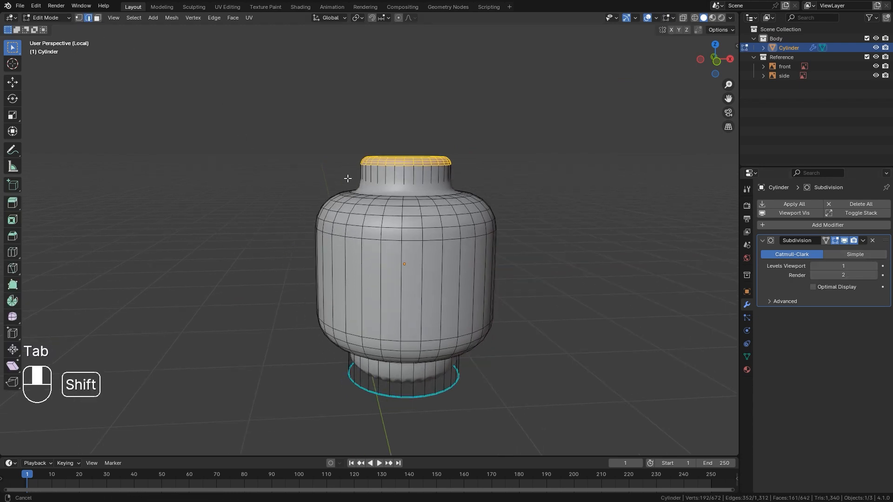
left_click(844, 240)
- In face select mode, delete the round face capping the bottom of the neck
middle_click_drag(393, 205, 392, 161)
middle_click_drag(413, 289, 406, 273, "shift")
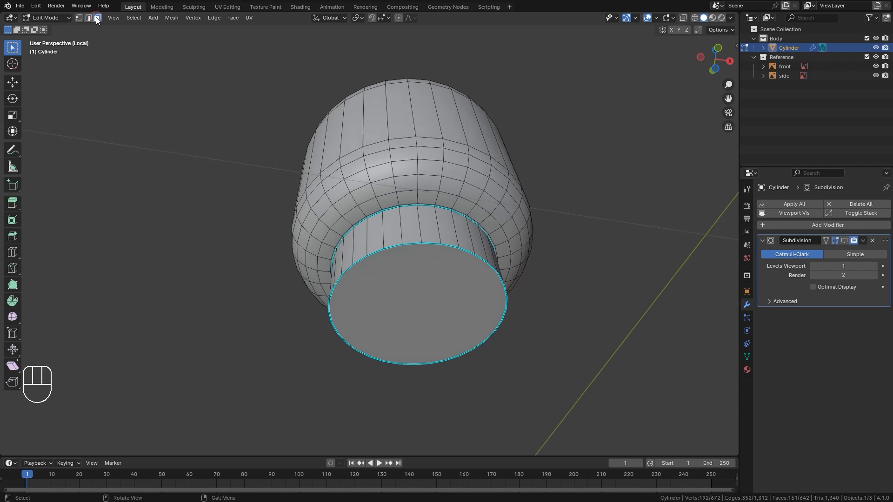
left_click(362, 286)
mouse_move(409, 288)
middle_mouse_down()
mouse_move(401, 284)
mouse_move(411, 285)
middle_mouse_up()
scroll(411, 285, "up", 2)
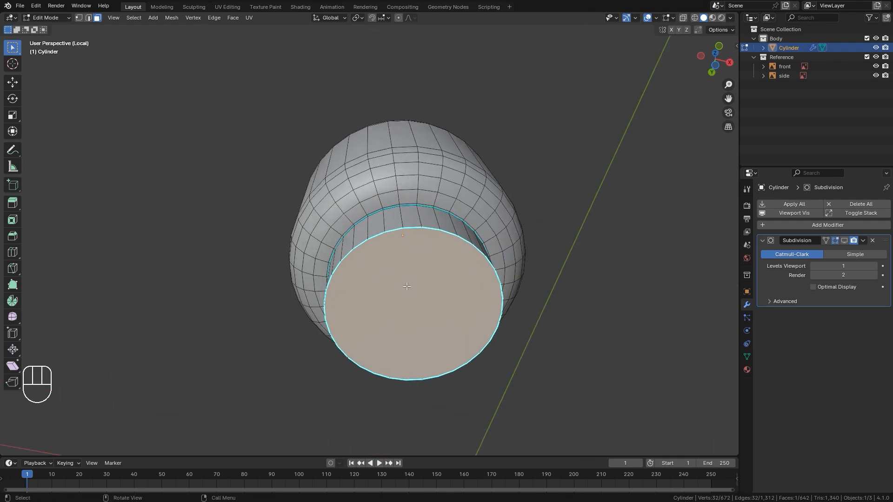
key("Delete")
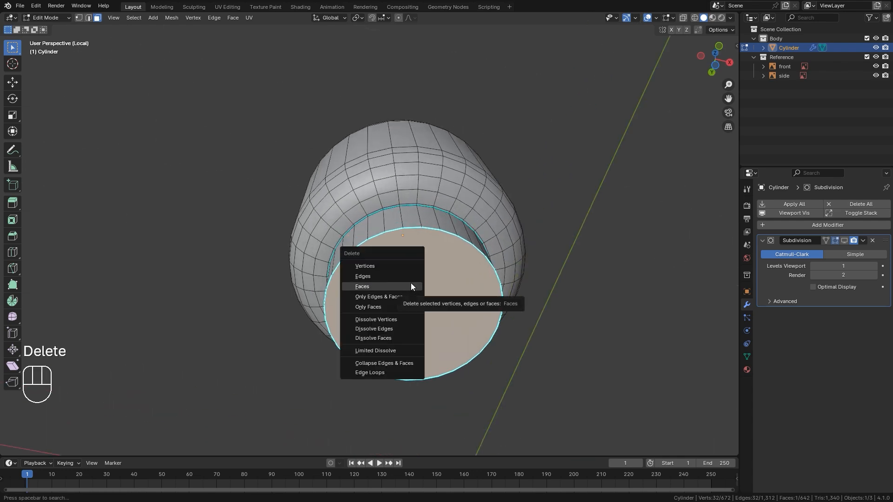
left_click(411, 285)
- Delete the round face on top of the stud
scroll(387, 276, "down", 2)
middle_click_drag(386, 276, 399, 372)
middle_click_drag(396, 196, 400, 149)
scroll(403, 135, "up", 3)
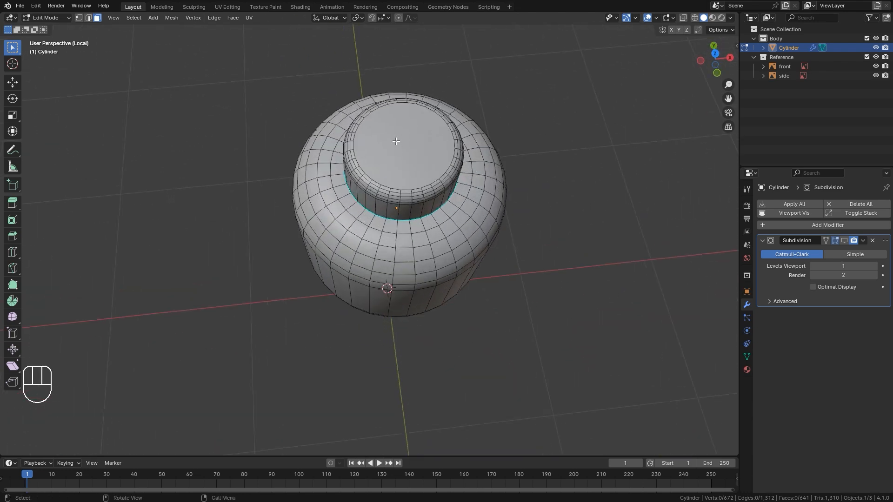
left_click(406, 135)
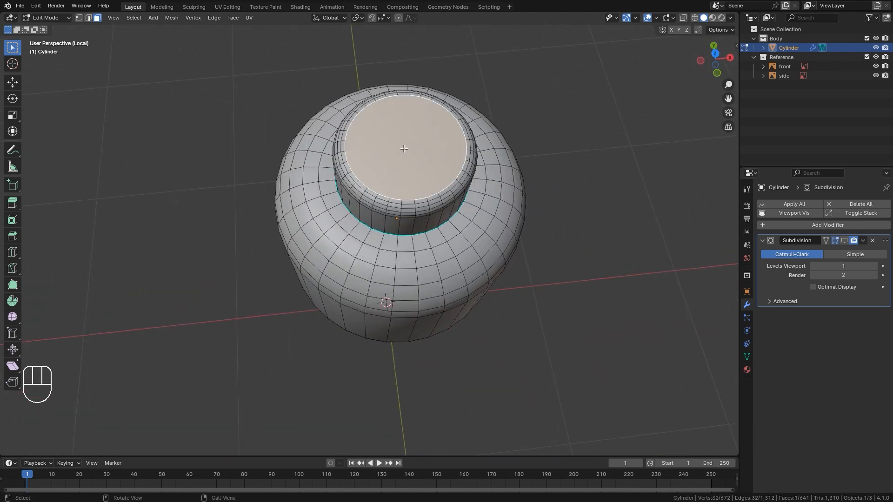
key("Delete")
left_click(387, 148)
scroll(387, 148, "down", 4)
middle_click_drag(361, 216, 371, 234, "shift")
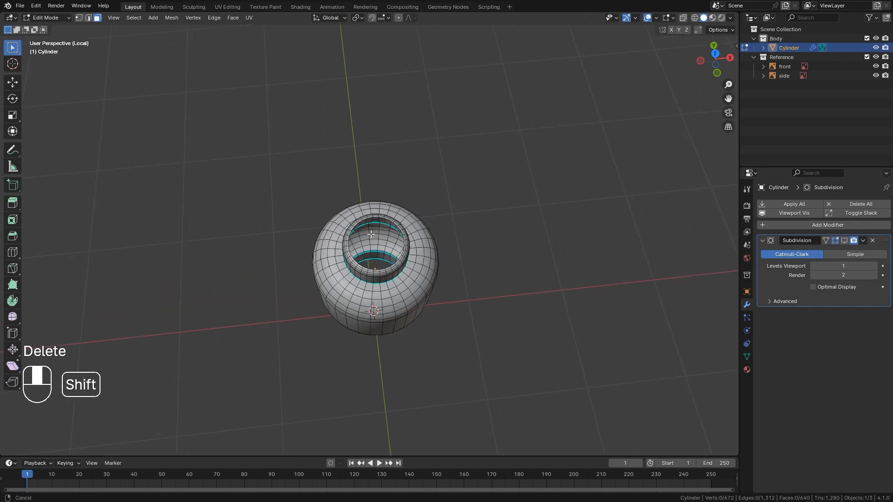
- In edge select mode, select the edge loop around the stud's top opening and close it with Grid Fill
scroll(371, 234, "up", 3)
left_click(87, 20)
middle_click_drag(442, 255, 422, 255)
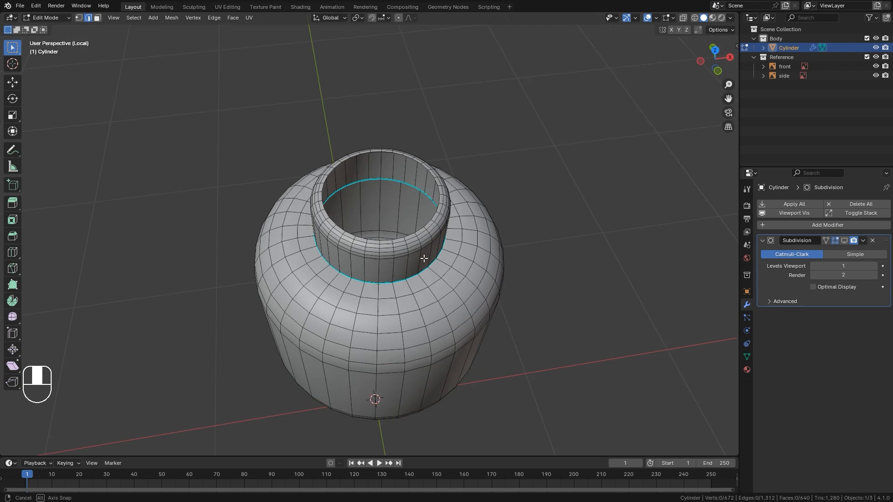
scroll(387, 179, "up", 5)
left_click(390, 177, "alt")
scroll(391, 177, "down", 3)
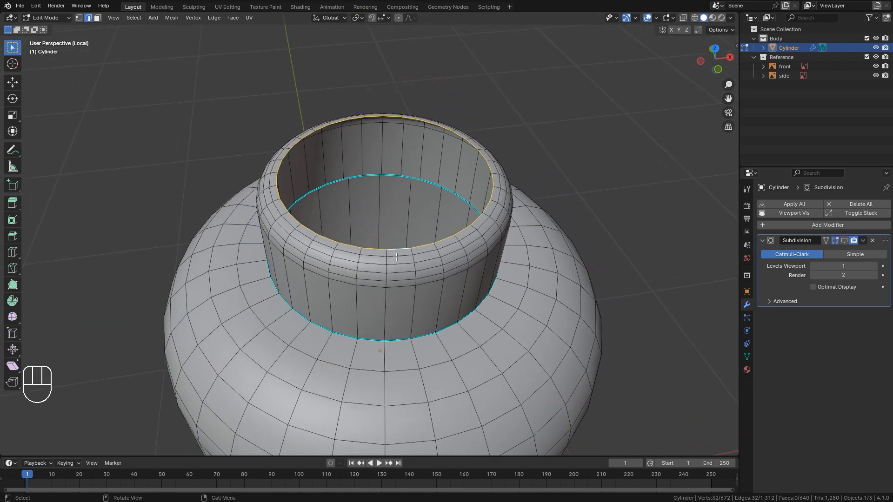
scroll(393, 169, "down", 3)
middle_click_drag(398, 195, 454, 184)
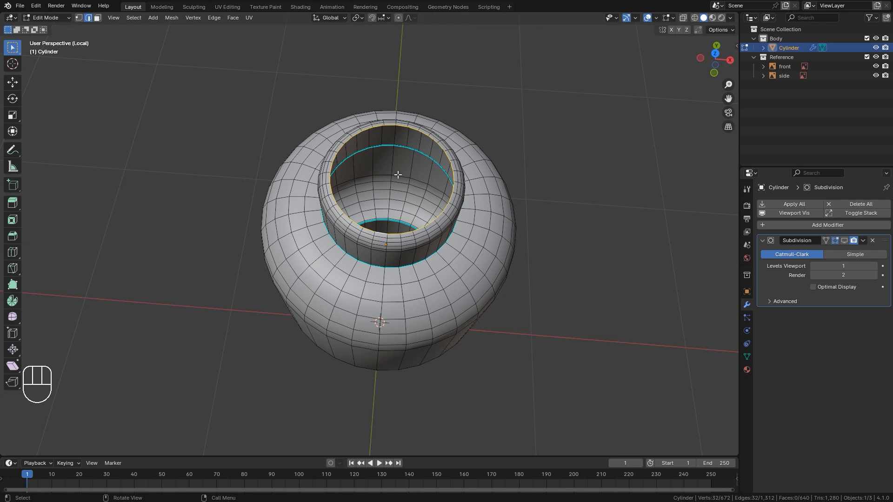
key("ctrl+f")
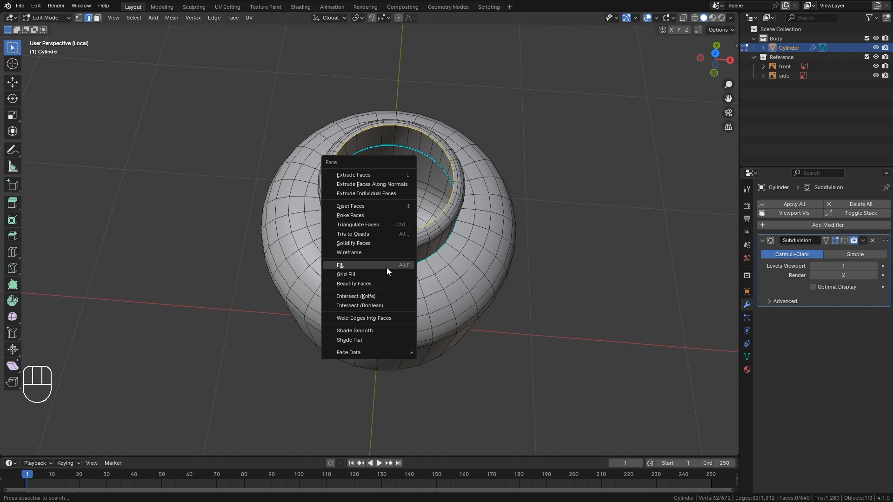
left_click(357, 275)
- Set the Grid Fill offset on the stud's top to 2
middle_click_drag(372, 247, 396, 227)
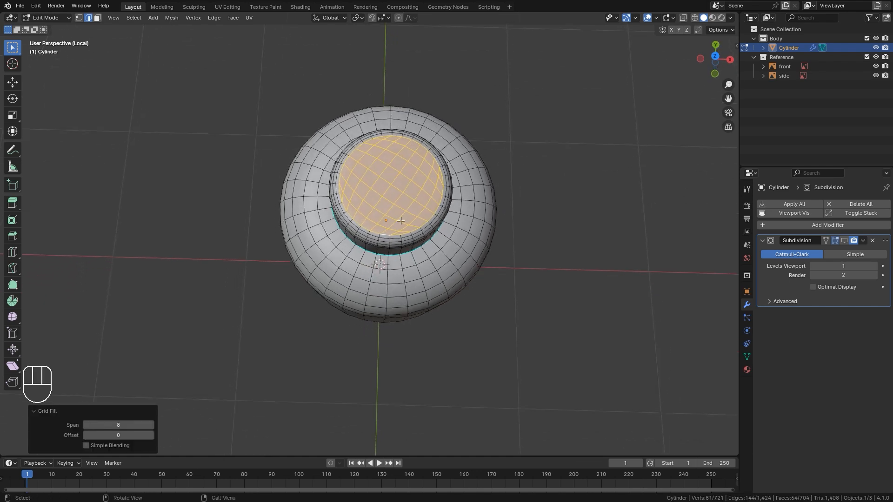
scroll(382, 150, "up", 2)
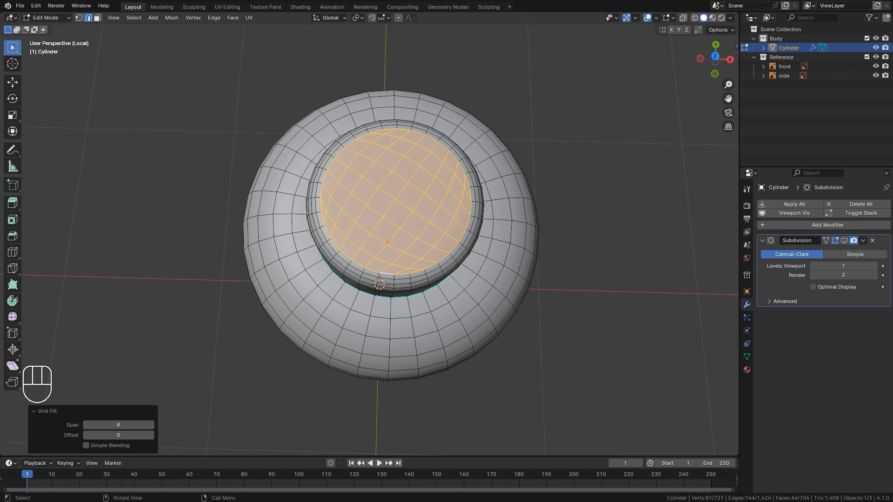
middle_click_drag(395, 171, 402, 172)
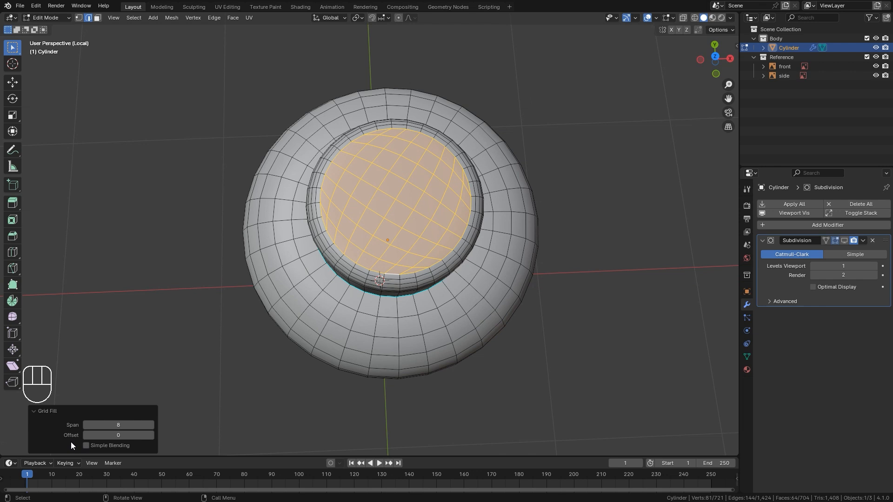
left_click(152, 435)
left_click(153, 436)
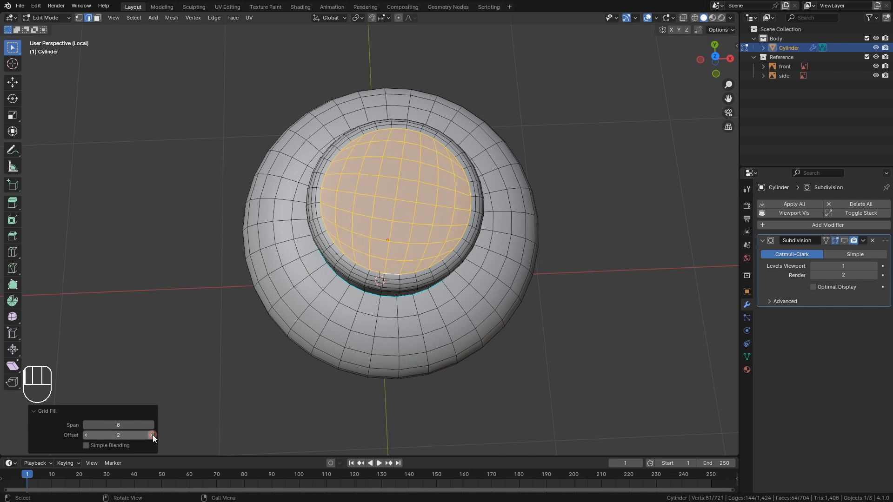
- Set the Grid Fill offset on the stud's top to 3
left_click(152, 435)
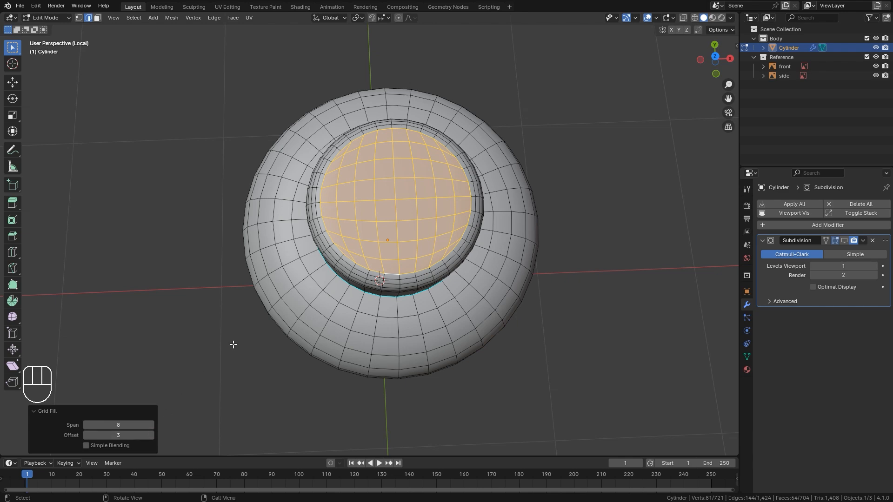
- Select the open edge loop at the bottom of the neck and close it with Grid Fill
scroll(339, 236, "down", 1)
middle_click_drag(386, 210, 399, 147)
scroll(372, 338, "up", 3)
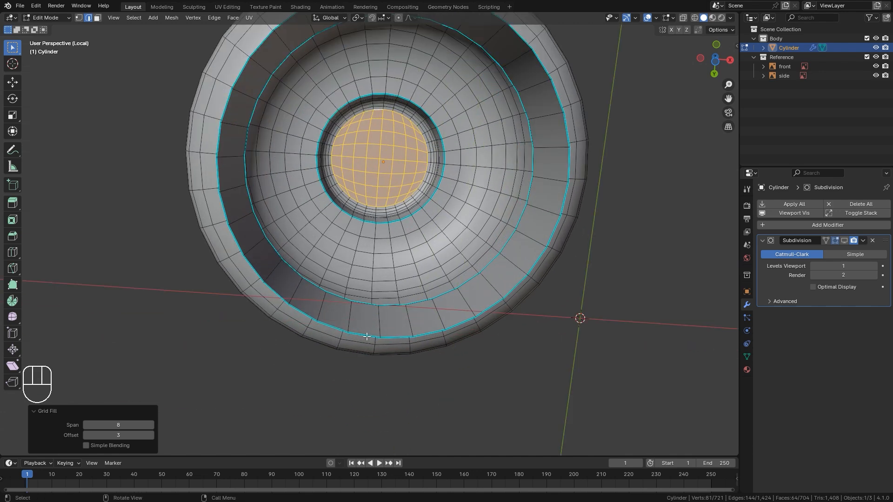
left_click(363, 335, "alt")
middle_click_drag(363, 335, 448, 202)
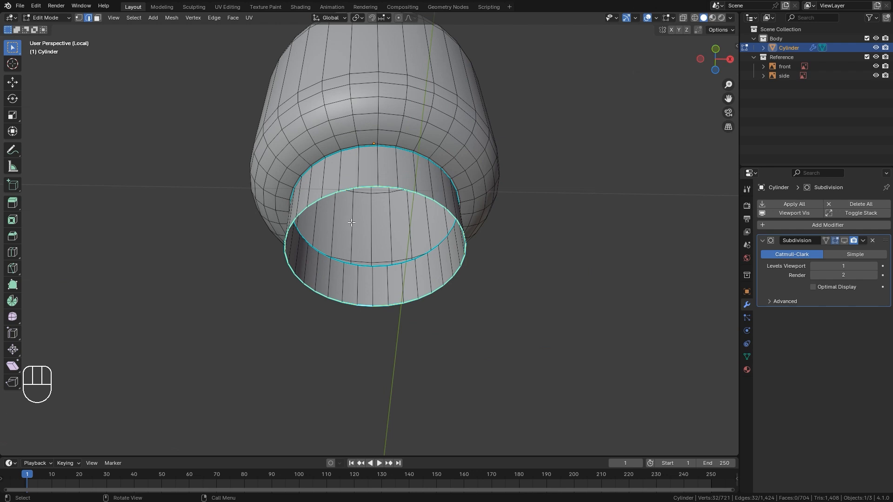
left_click(234, 18)
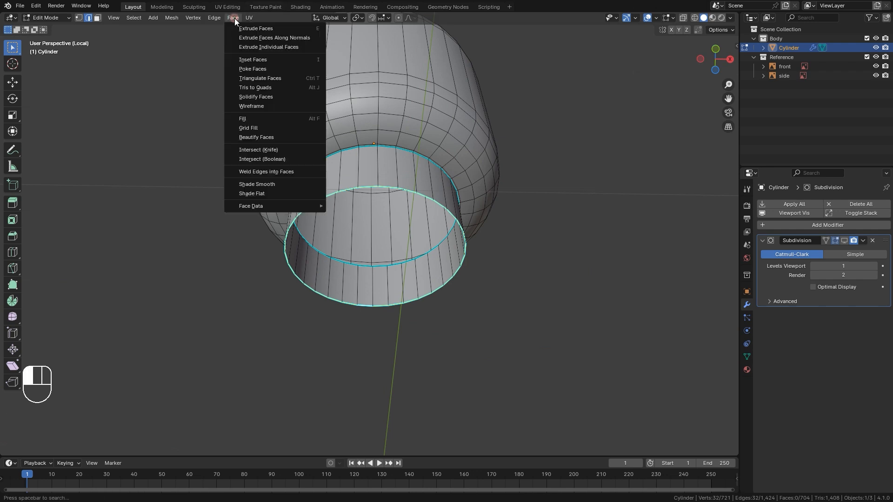
left_click(243, 128)
- Set the Grid Fill offset on the neck's bottom cap to 3
middle_click_drag(378, 240, 367, 196)
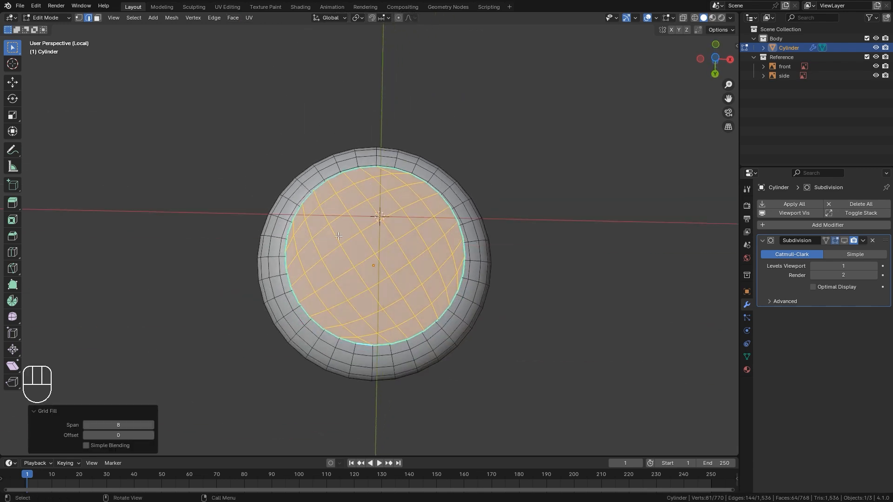
left_click(150, 434)
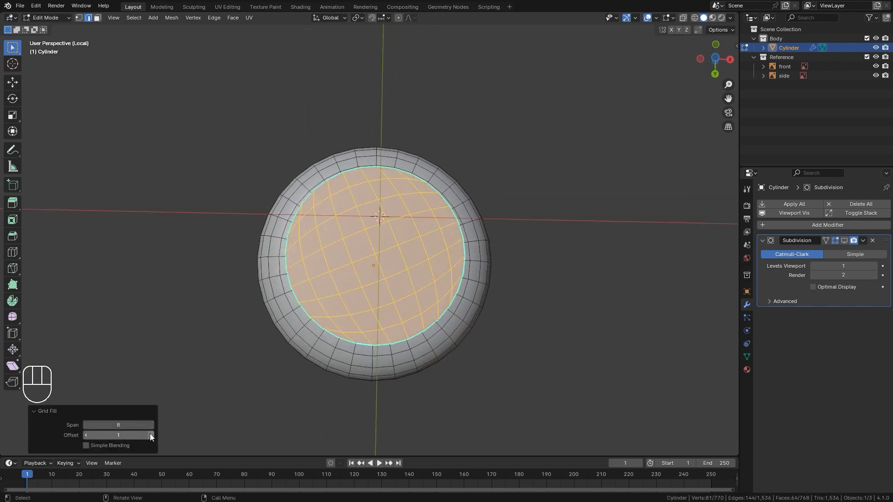
left_click(150, 435)
left_click(150, 434)
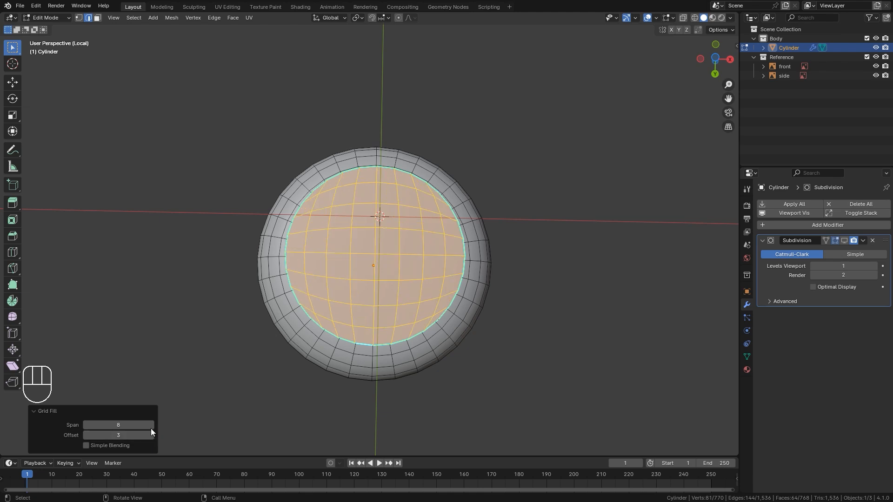
- Deselect everything and examine the unbevelled edge loop where the stud meets the head
scroll(519, 302, "down", 2)
middle_click_drag(519, 301, 385, 316)
key("Tab")
key("Tab")
left_click(462, 358)
middle_click_drag(391, 131, 385, 177)
scroll(385, 172, "down", 3)
middle_click_drag(360, 82, 353, 175, "shift")
scroll(353, 176, "up", 5)
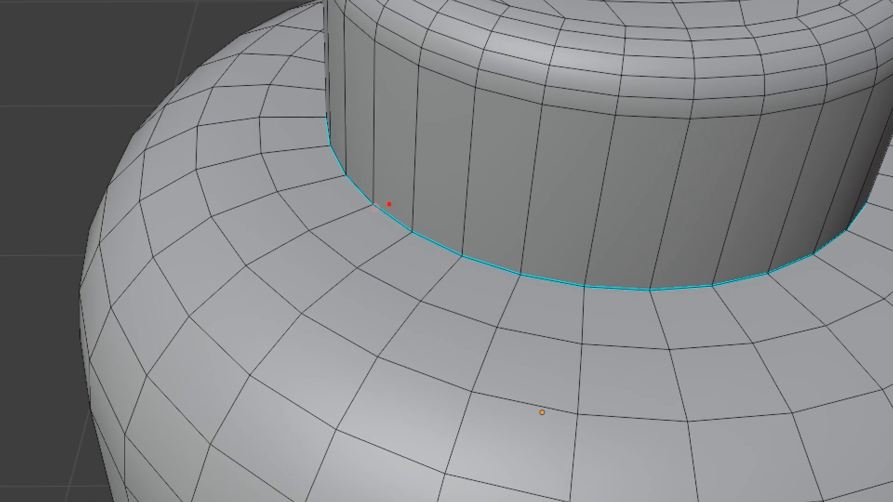
mouse_move(399, 201)
left_mouse_down()
mouse_move(371, 223)
mouse_move(389, 178)
left_mouse_up()
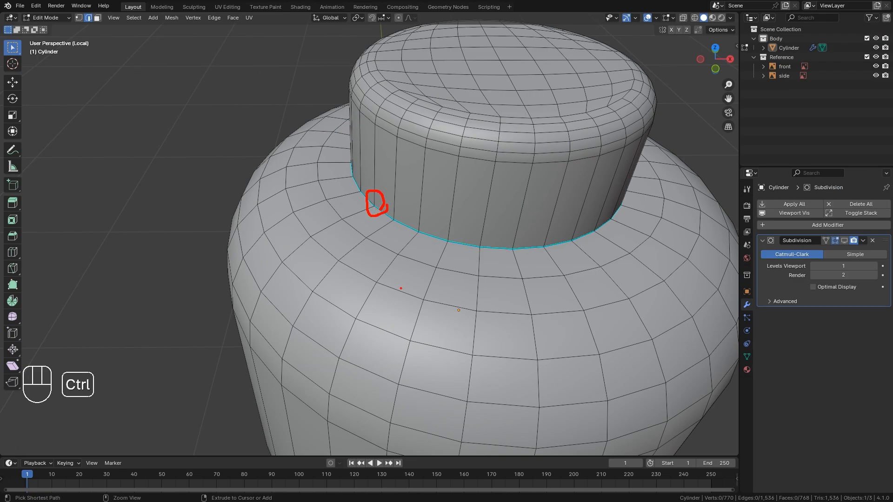
key("Escape")
- Examine the sharp edge loop around the neck's bottom cap from below
scroll(393, 286, "down", 8)
middle_click_drag(392, 286, 395, 176)
middle_click_drag(414, 441, 394, 294, "shift")
scroll(394, 294, "up", 3)
key("ctrl+1")
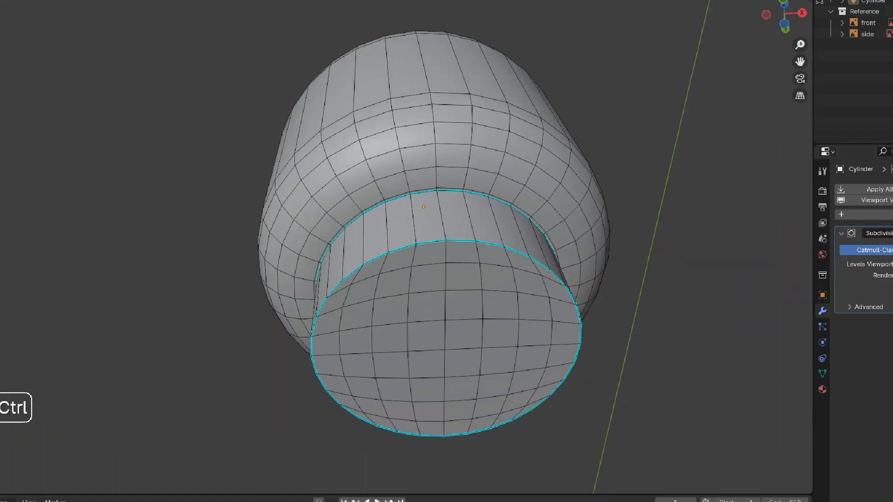
left_click(398, 267)
mouse_move(368, 261)
left_mouse_down()
mouse_move(335, 211)
mouse_move(350, 271)
left_mouse_up()
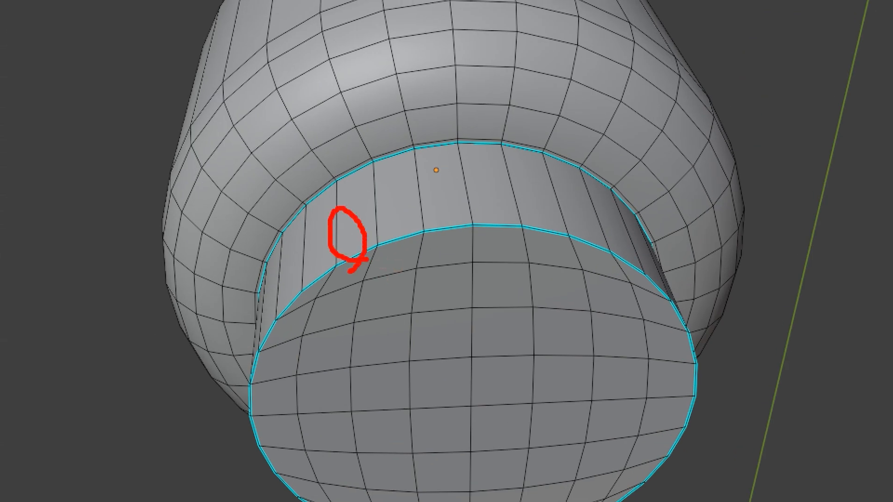
key("Escape")
scroll(393, 266, "down", 1)
middle_click_drag(393, 267, 398, 285)
scroll(393, 279, "up", 5)
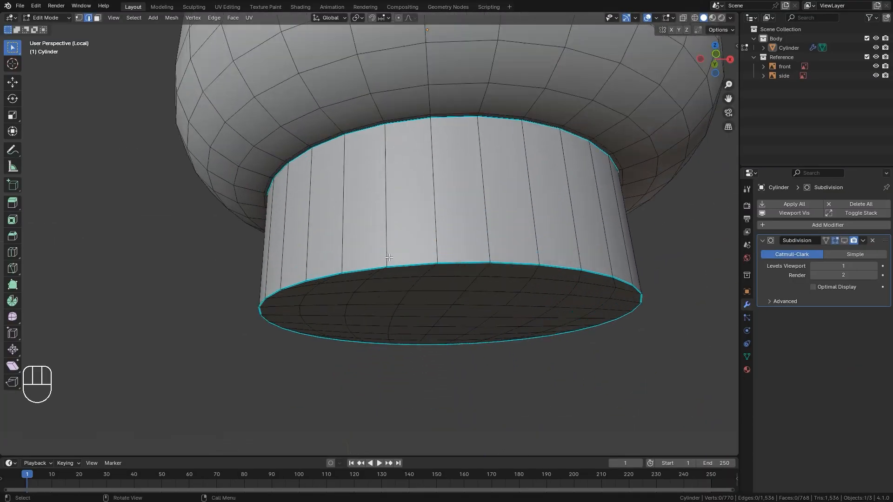
middle_click_drag(409, 263, 456, 205)
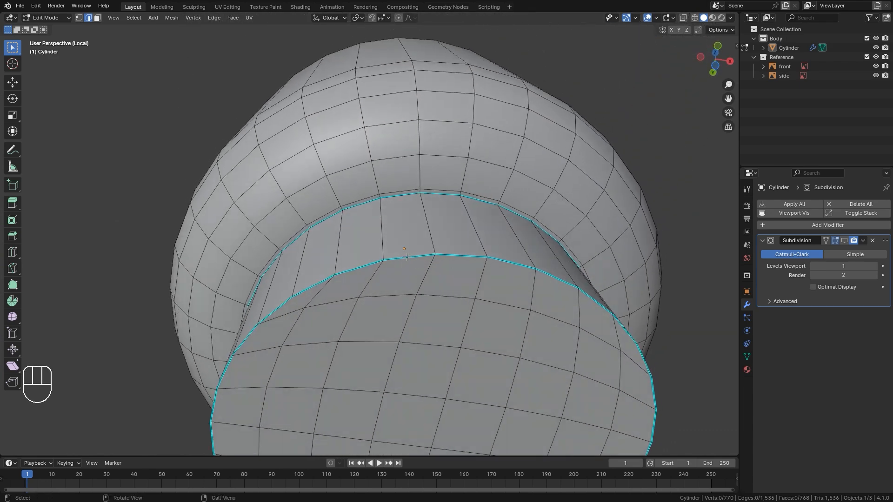
- Select the complete edge loop around the neck's bottom rim by adding its separate segments to the selection
left_click(401, 257, "alt")
scroll(454, 250, "down", 2)
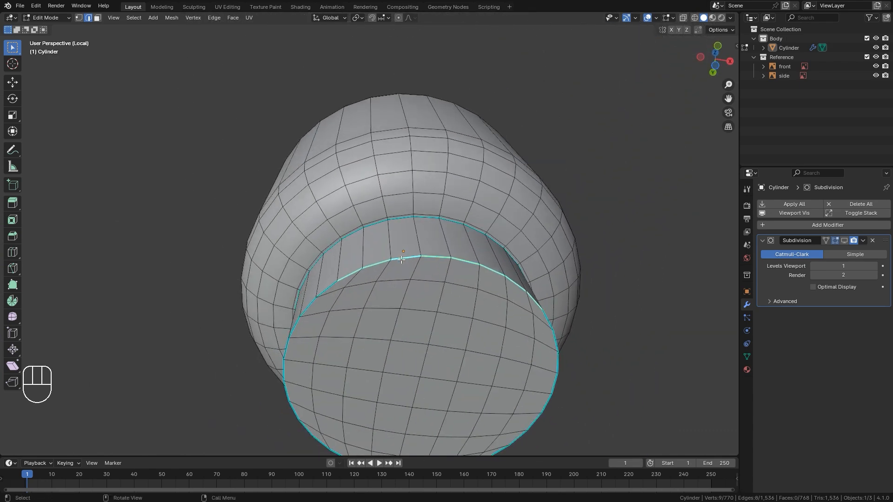
middle_click_drag(453, 249, 436, 223, "shift")
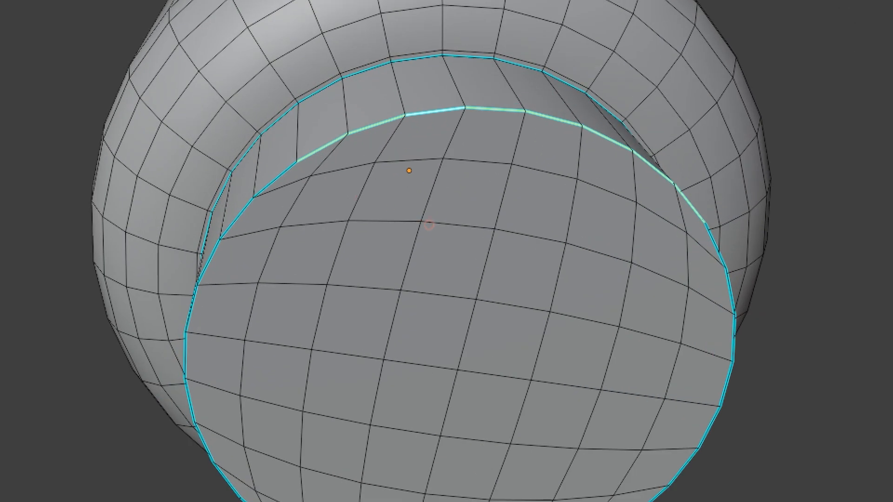
mouse_move(293, 162)
left_mouse_down()
mouse_move(365, 135)
mouse_move(604, 131)
mouse_move(756, 293)
mouse_move(684, 501)
mouse_move(267, 263)
left_mouse_up()
middle_click_drag(267, 224, 294, 213)
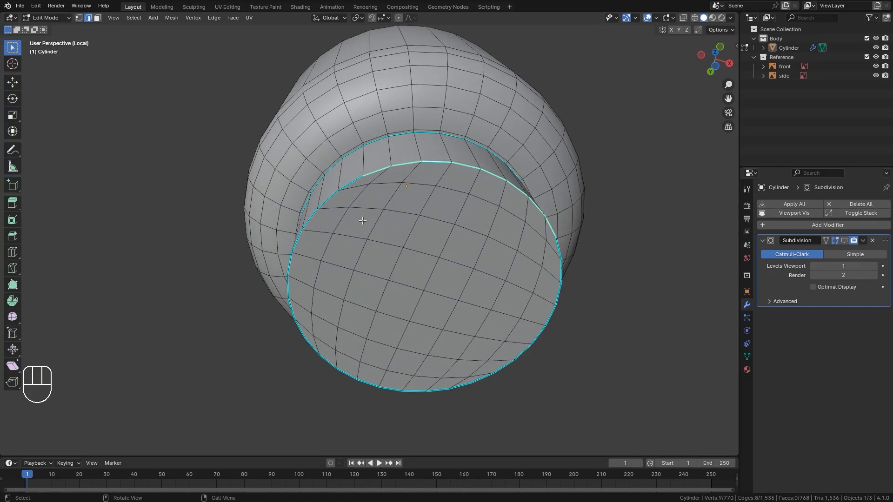
left_click(352, 182, "alt+shift")
left_click(322, 357, "alt+shift")
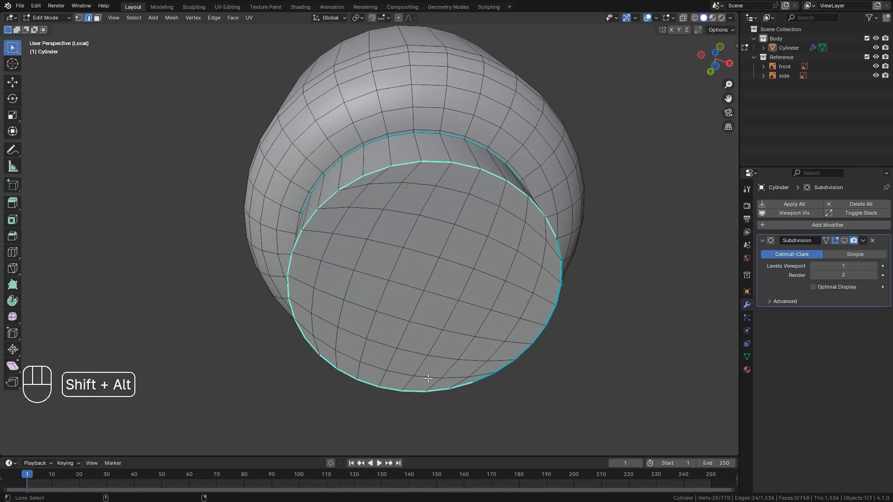
left_click(521, 353, "alt+shift")
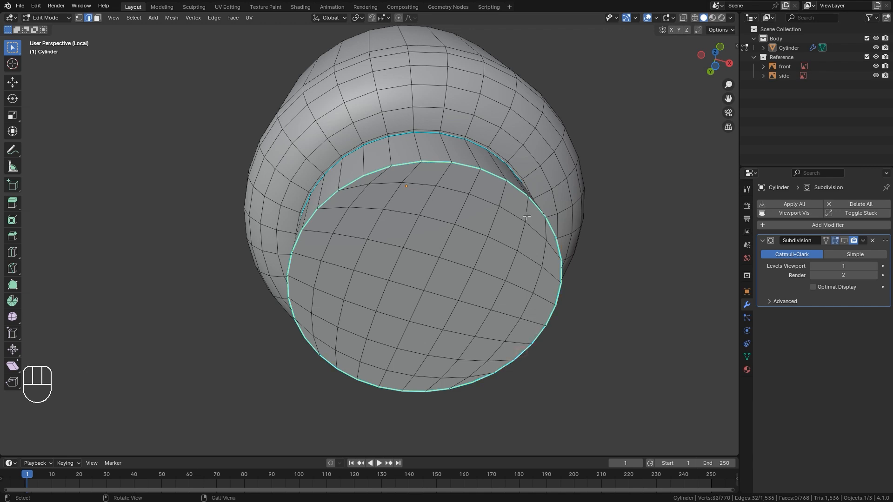
- Bevel the neck's bottom rim with a width of 0.00472 m and 2 segments
middle_click_drag(455, 221, 488, 262)
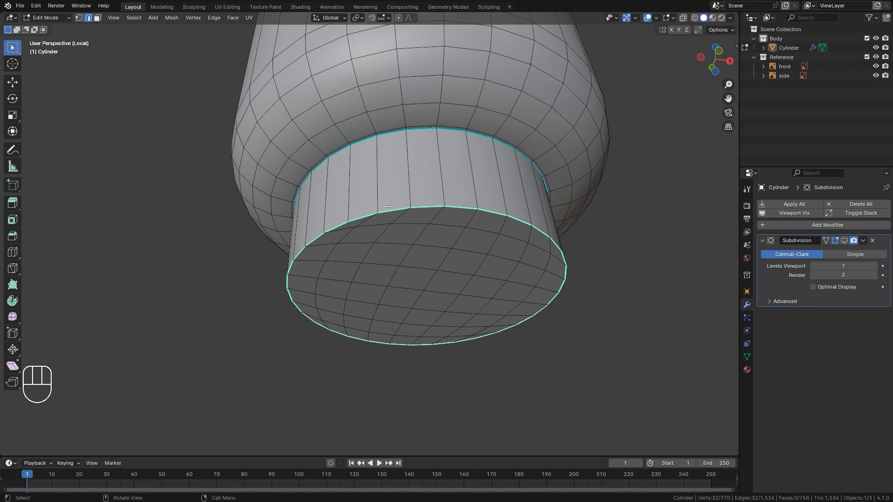
key("ctrl+b")
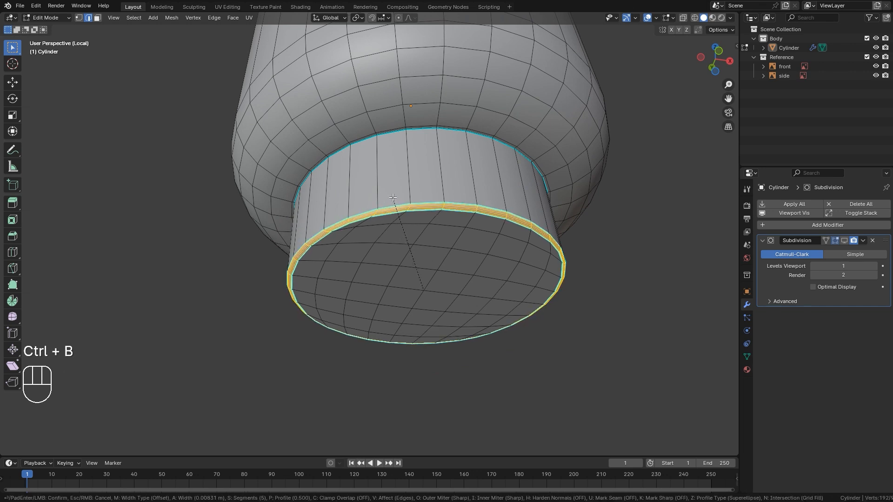
left_click(393, 199)
scroll(386, 204, "up", 6)
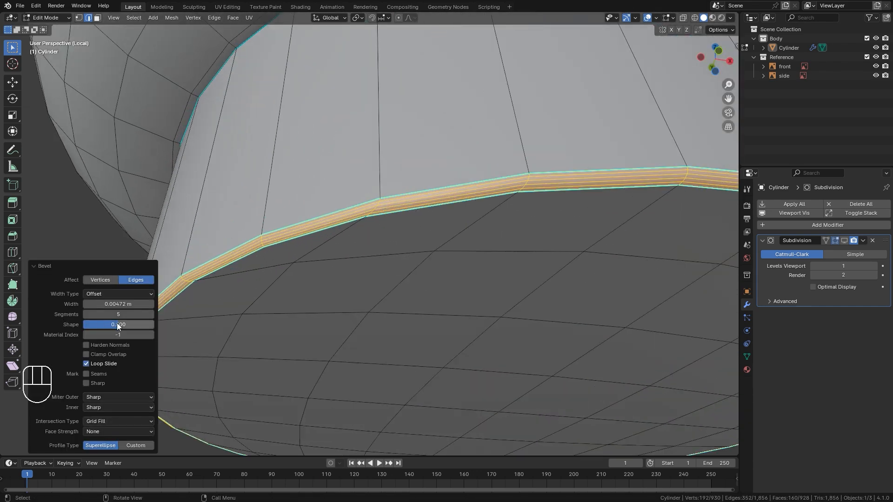
left_click_drag(139, 315, 139, 314)
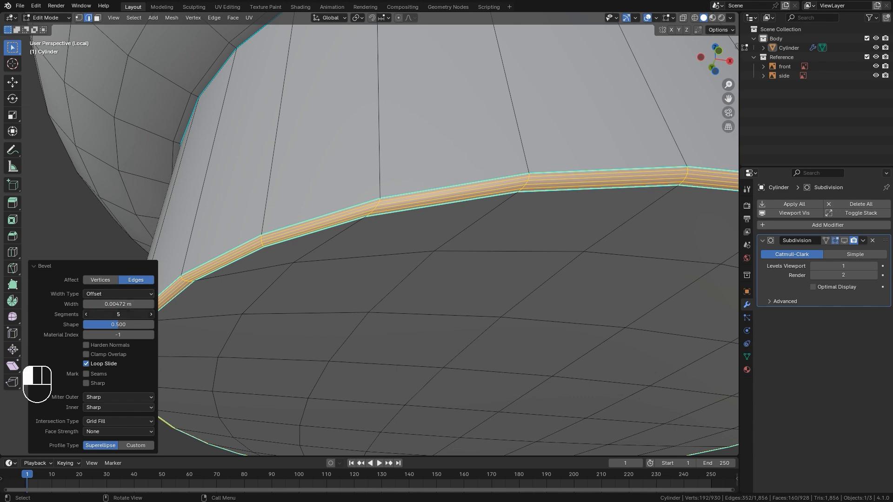
left_click(163, 300)
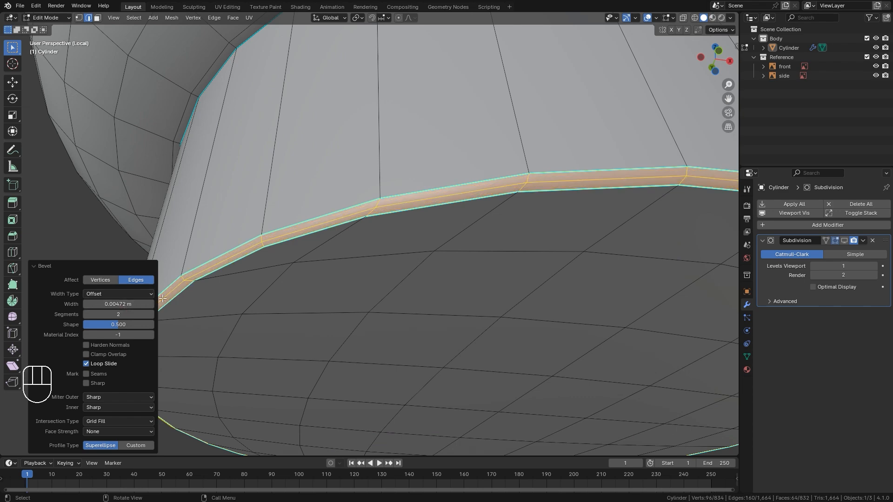
- Select the edge loop at the base of the stud and bevel it 0.00519 m wide with 2 segments
scroll(402, 176, "down", 9)
middle_click_drag(390, 163, 396, 327, "shift")
scroll(396, 327, "down", 3)
middle_click_drag(399, 158, 394, 237)
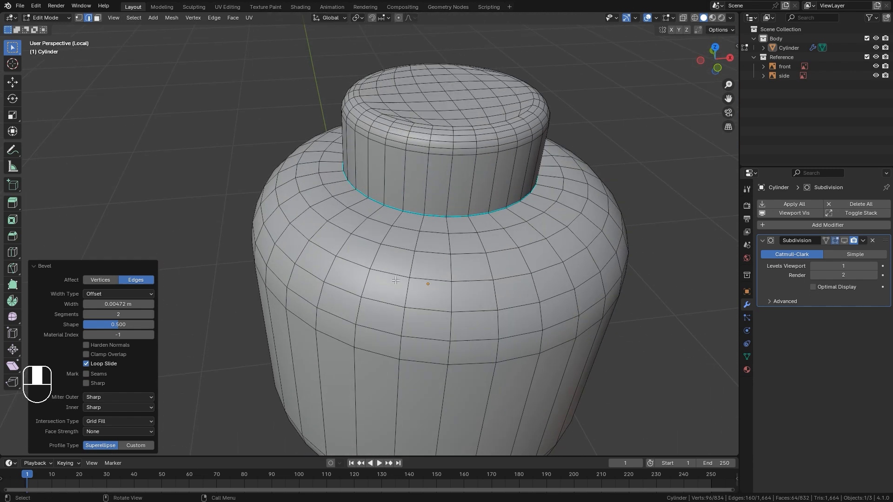
scroll(385, 203, "up", 5)
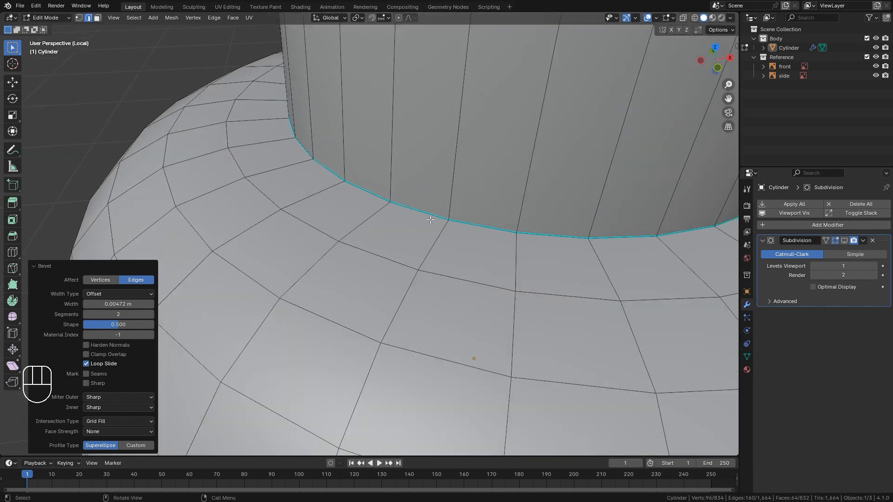
left_click(409, 206, "alt")
scroll(409, 205, "down", 6)
mouse_move(432, 207)
middle_mouse_down()
mouse_move(594, 207)
mouse_move(450, 201)
middle_mouse_up()
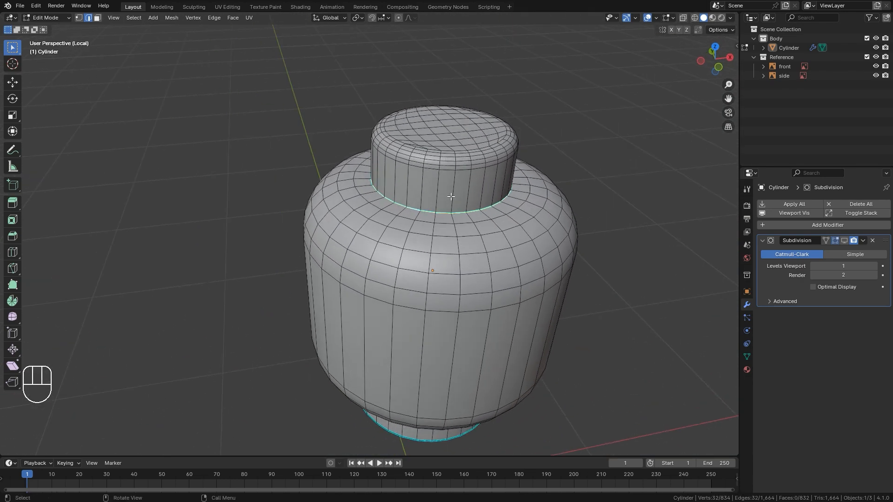
scroll(389, 211, "up", 3)
scroll(389, 210, "up", 5)
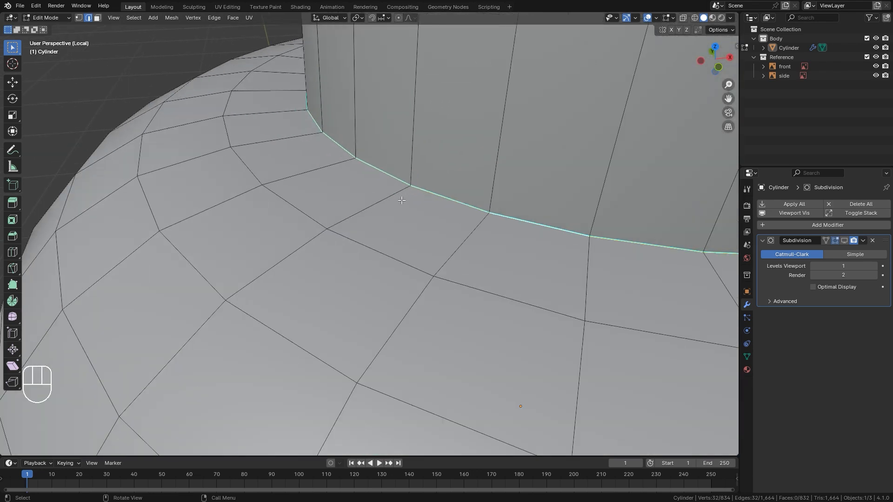
key("ctrl+b")
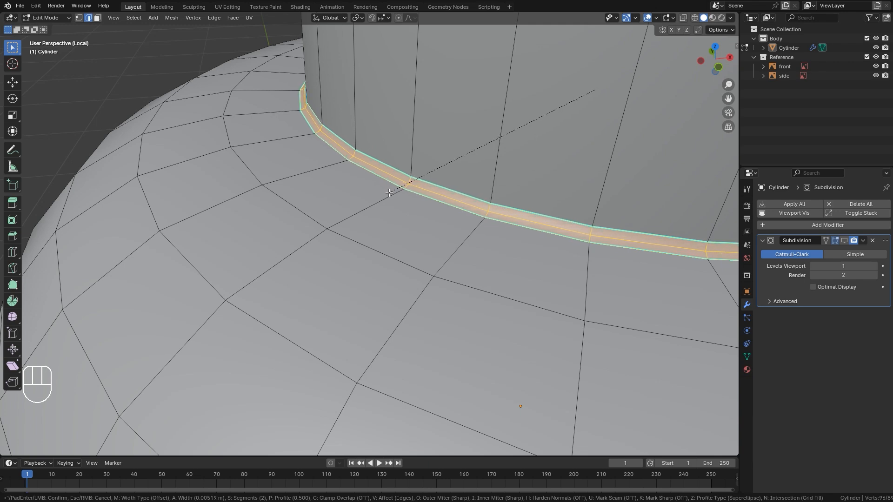
left_click(389, 193)
- Return to Object Mode and turn on the Subdivision modifier's viewport display
scroll(392, 210, "down", 6)
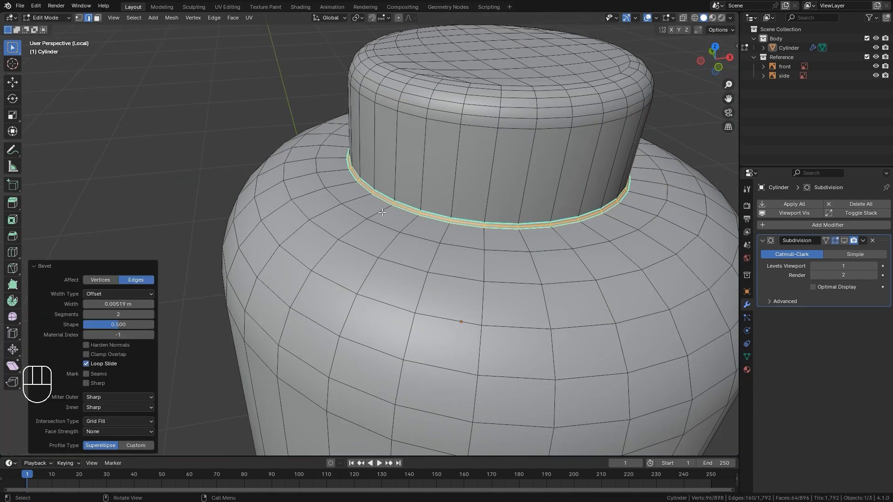
key("Tab")
scroll(403, 242, "down", 3)
middle_click_drag(403, 243, 453, 240, "shift")
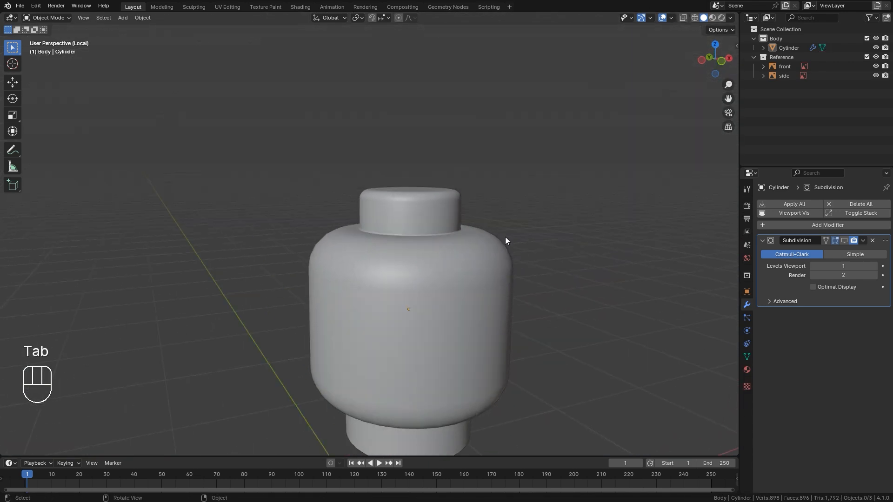
left_click(845, 240)
- Examine the smoothed corner where the neck meets the underside of the head, close up in front view
middle_click_drag(554, 265, 444, 361)
key("KP_1")
scroll(429, 222, "up", 10)
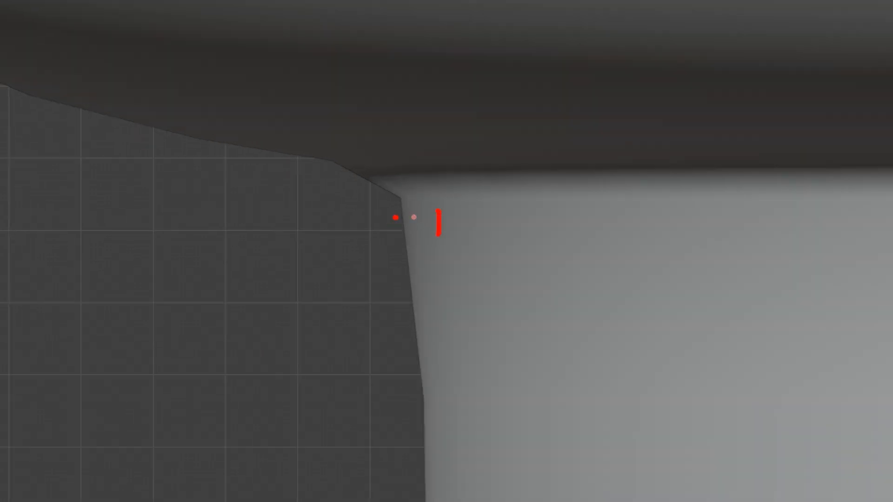
mouse_move(438, 235)
left_mouse_down()
mouse_move(331, 91)
mouse_move(409, 331)
left_mouse_up()
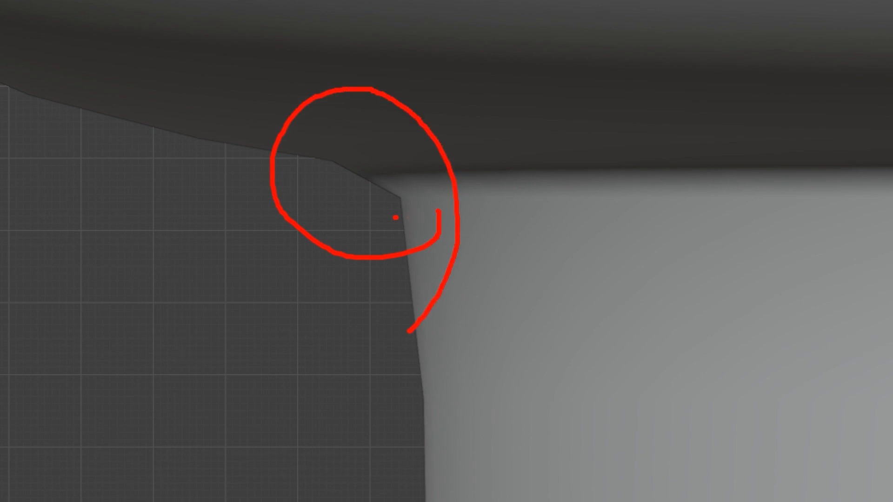
key("Escape")
scroll(381, 272, "down", 5)
scroll(381, 276, "down", 3)
left_click(450, 312)
scroll(442, 320, "down", 2)
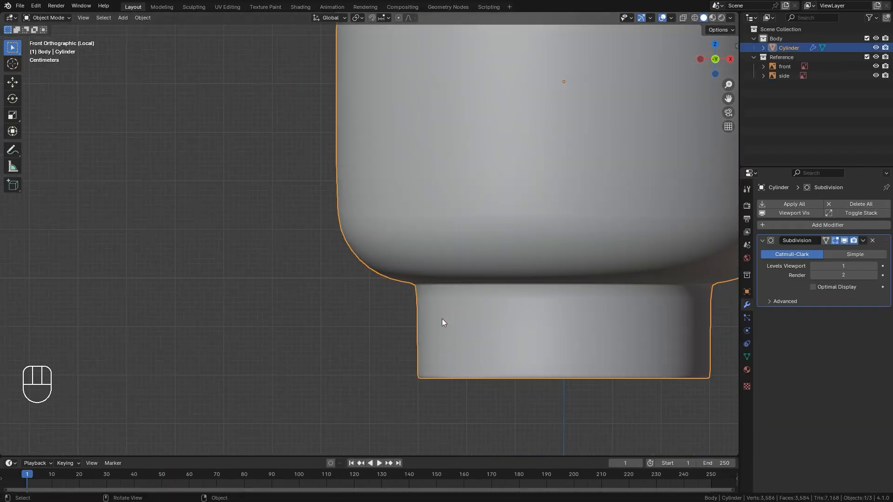
middle_click_drag(442, 319, 455, 256)
- With the Subdivision viewport display off in Edit Mode, dissolve the extra edge loop on the head's underside just above the neck joint
key("Tab")
scroll(336, 381, "down", 2)
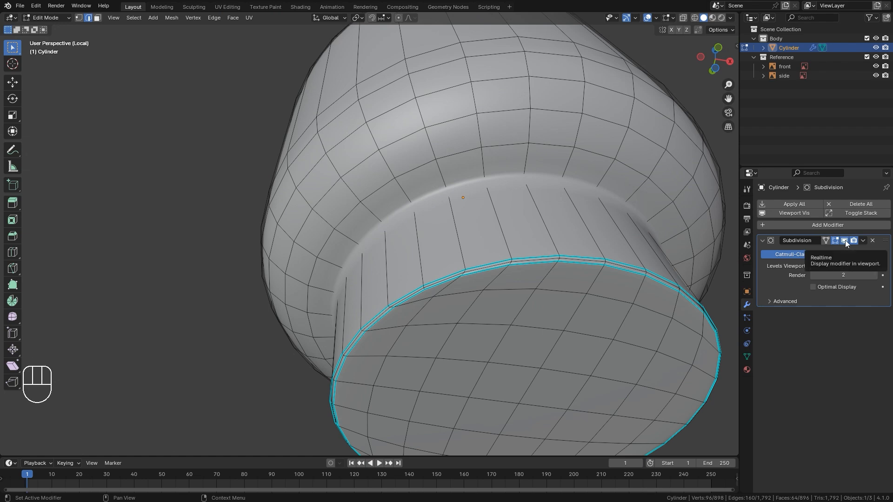
left_click(395, 231, "alt+shift")
middle_click_drag(395, 230, 405, 302)
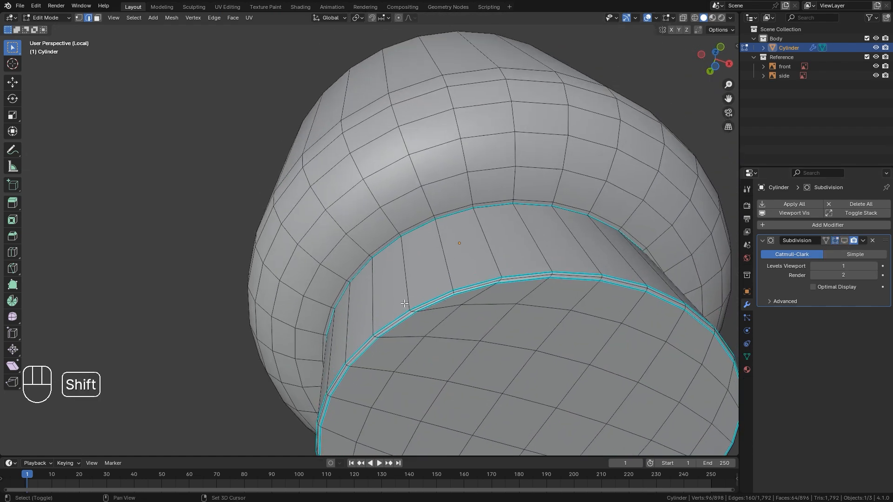
scroll(388, 256, "up", 7)
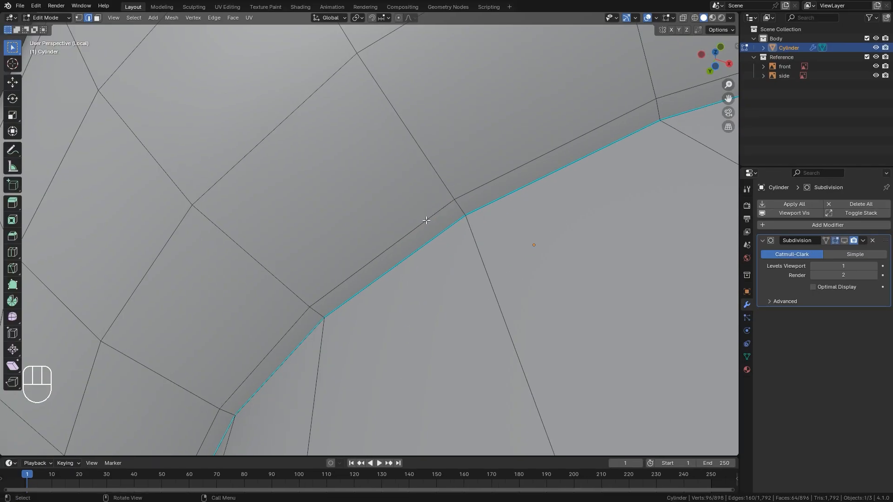
scroll(448, 214, "down", 4)
scroll(419, 217, "up", 3)
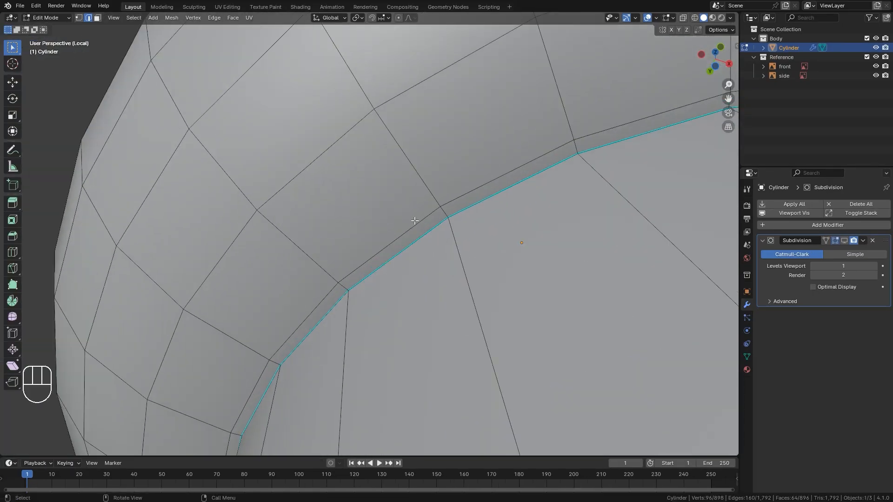
left_click(415, 223, "alt")
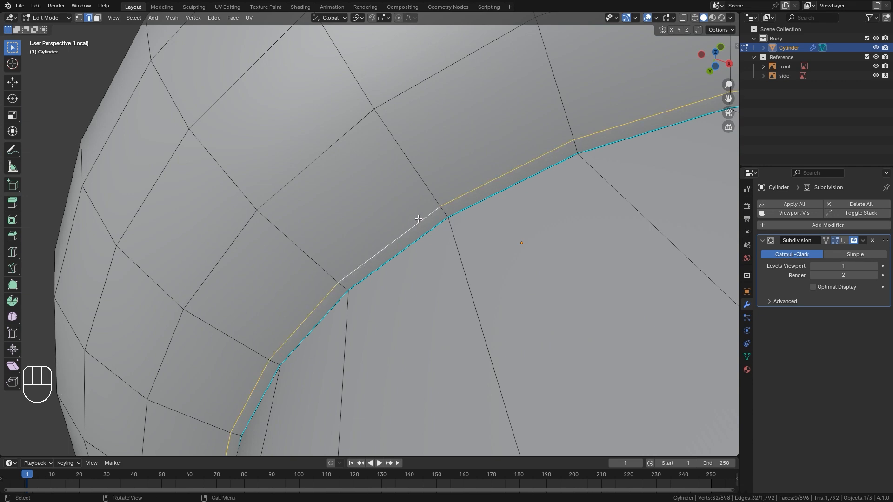
key("Delete")
scroll(483, 213, "down", 2)
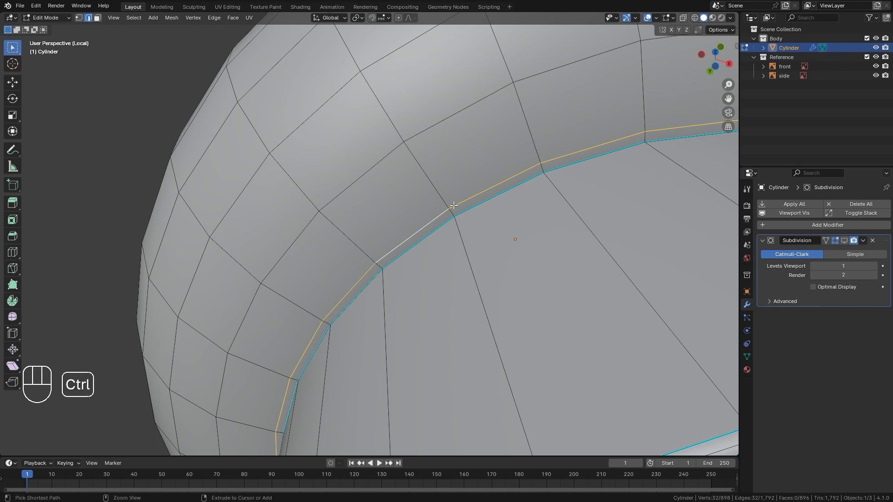
key("ctrl+x")
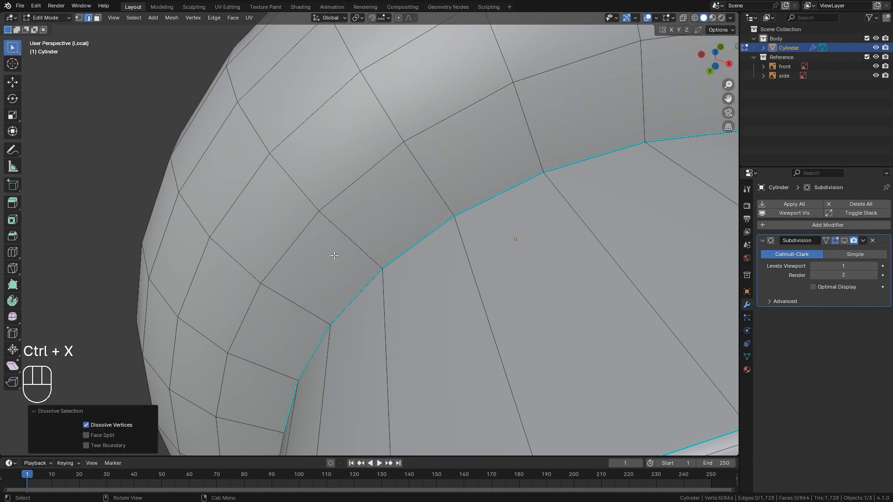
key("ctrl+1")
left_click(79, 359)
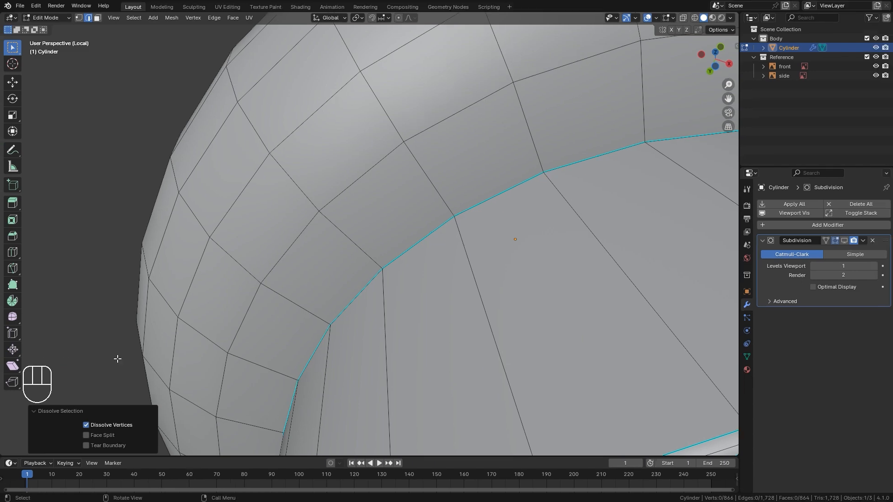
- Select the edge loop where the neck meets the head and bevel it 0.00411 m wide with 2 segments
scroll(496, 288, "down", 5)
scroll(497, 280, "up", 5)
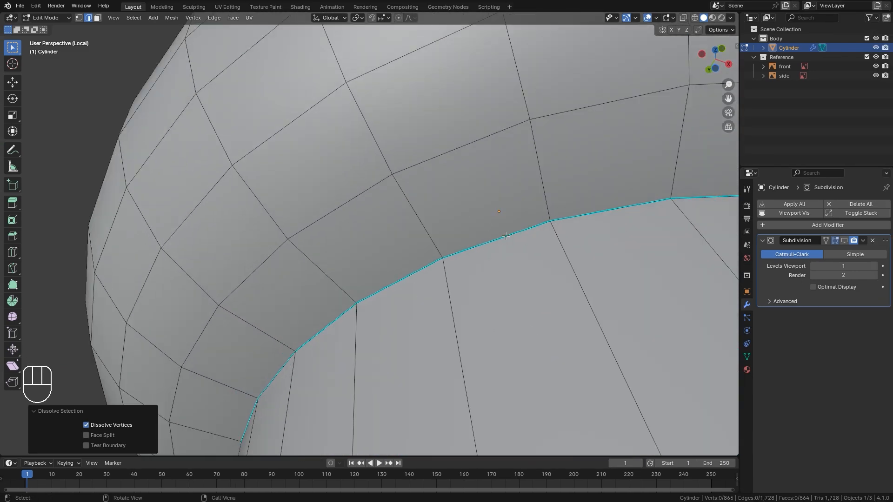
left_click(506, 236, "alt")
middle_click_drag(506, 236, 494, 262)
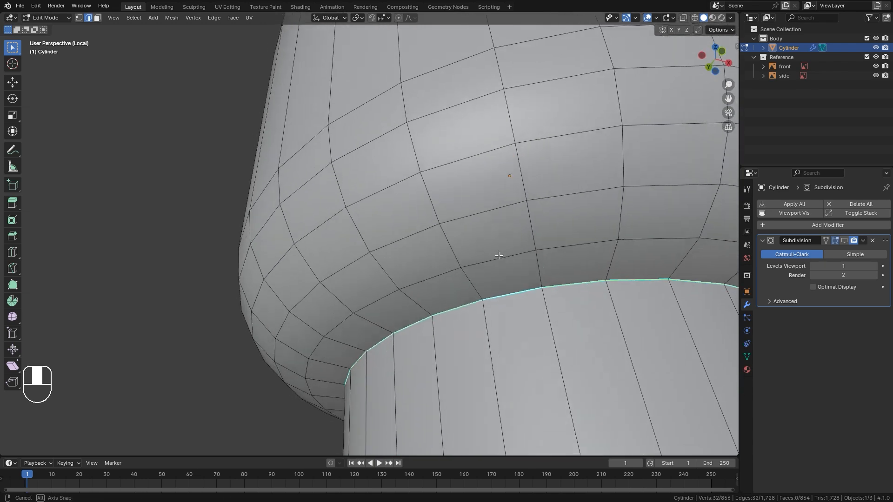
scroll(499, 278, "up", 4)
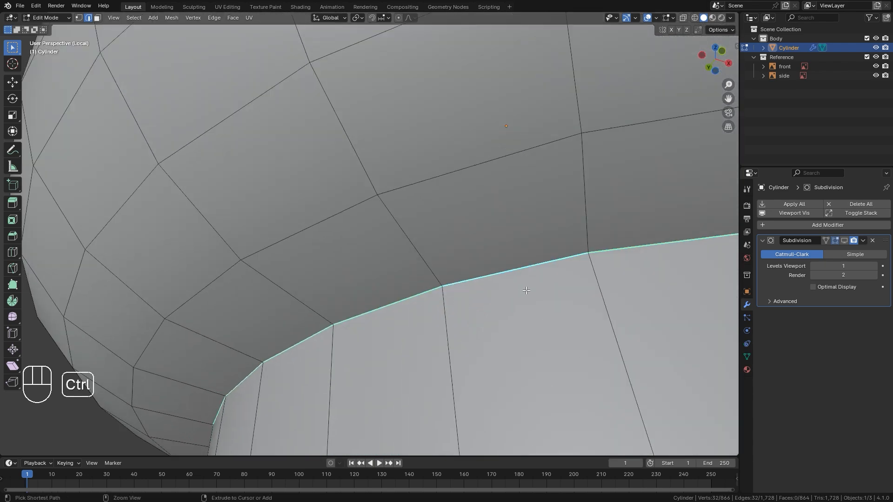
key("ctrl+b")
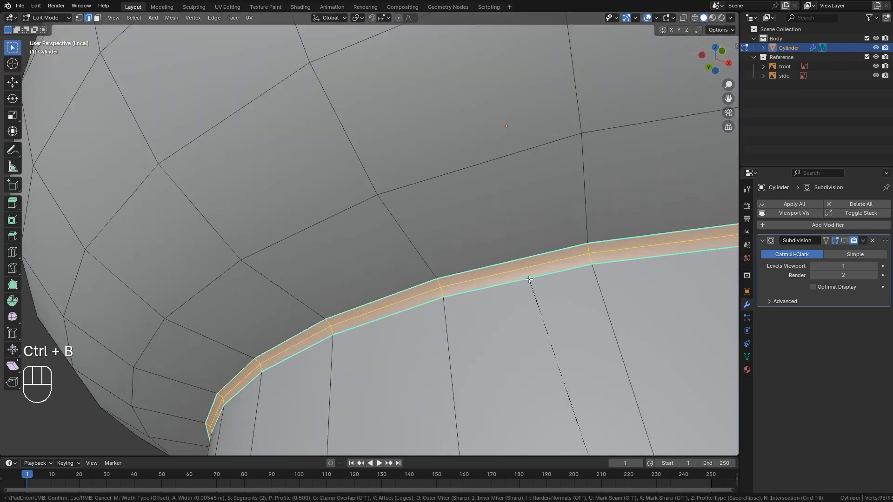
left_click(532, 282)
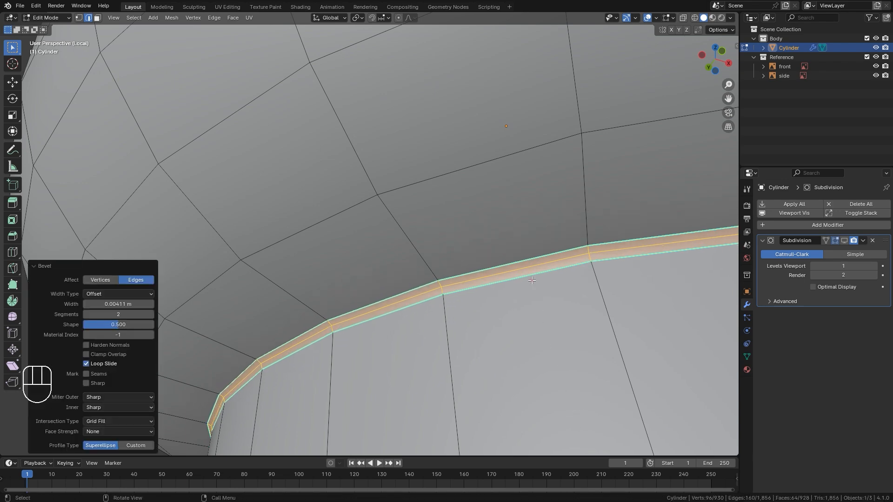
scroll(532, 281, "down", 8)
- Return to Object Mode, turn the Subdivision viewport display back on and check the smoothed neck corner in front view
key("Tab")
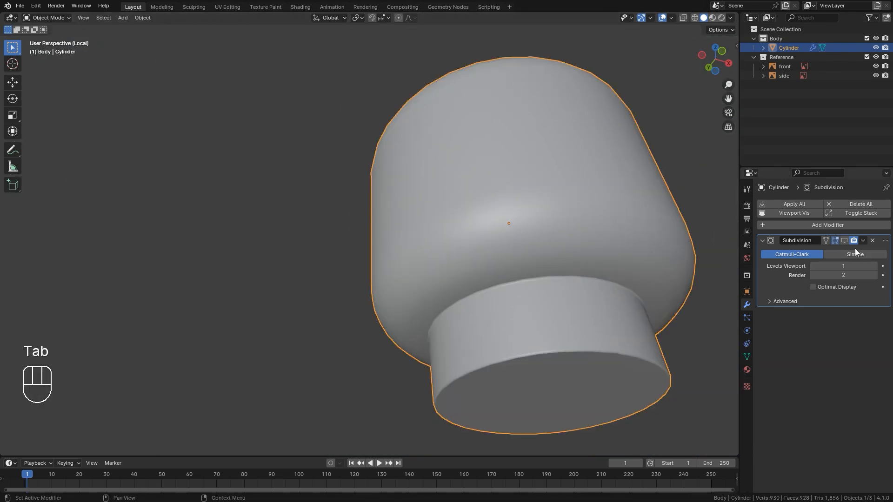
middle_click_drag(445, 264, 406, 369)
left_click(405, 368)
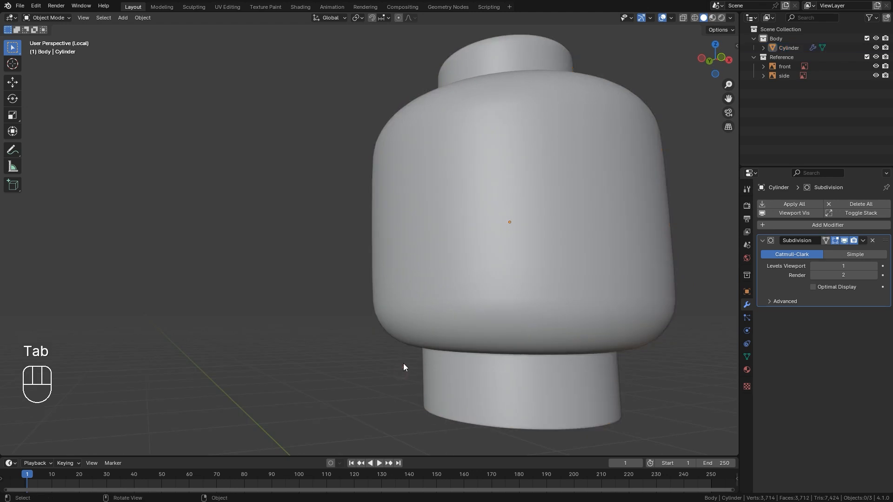
key("KP_1")
scroll(413, 356, "up", 6)
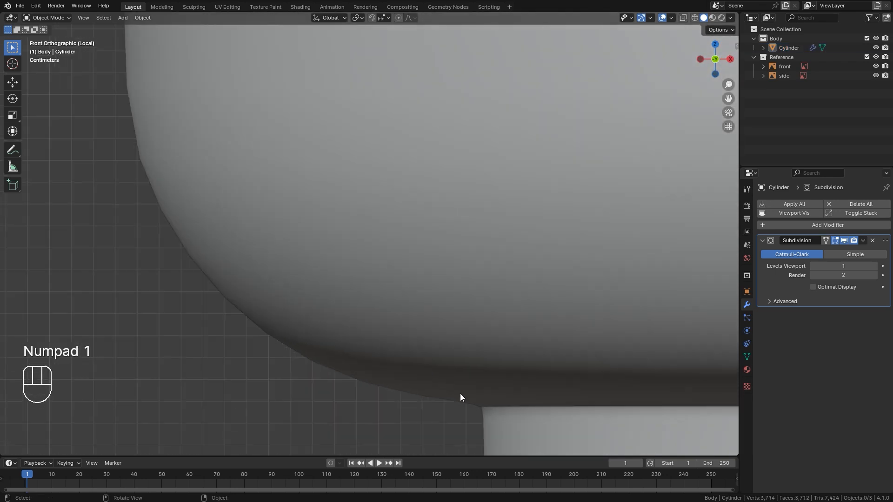
scroll(481, 412, "up", 2)
scroll(480, 407, "down", 8)
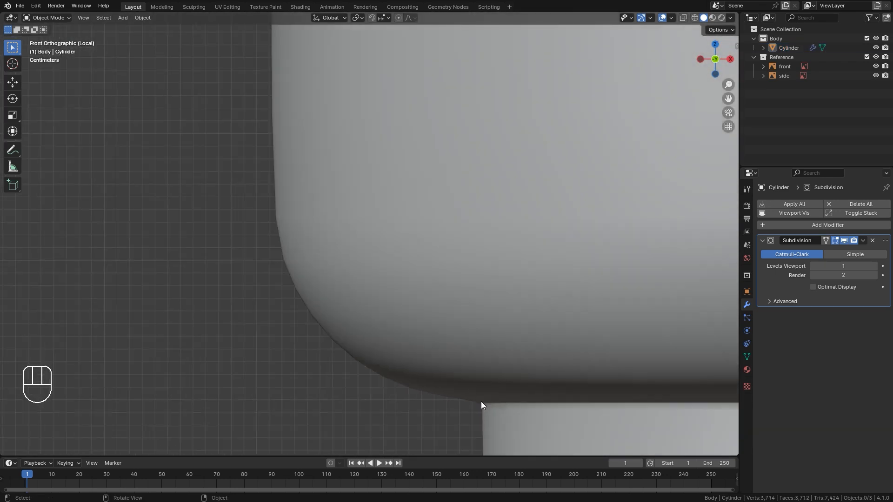
middle_click_drag(527, 274, 484, 283, "shift")
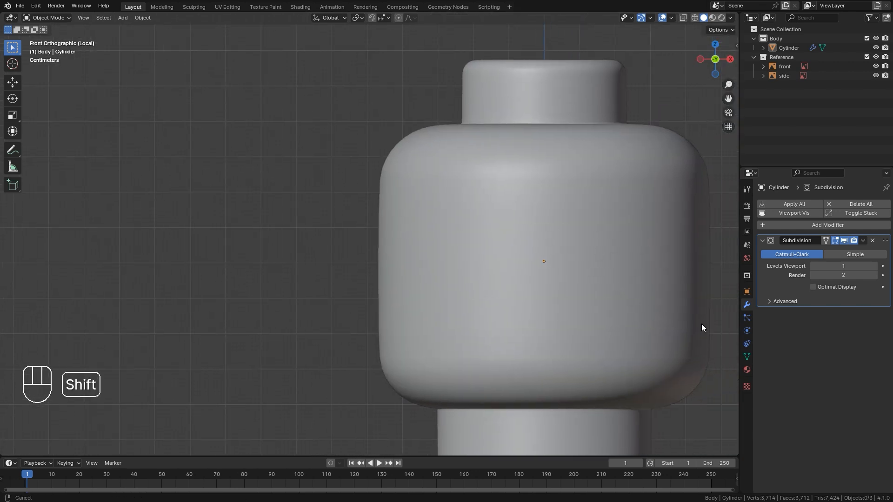
middle_click_drag(702, 324, 687, 292, "shift")
- Raise the Subdivision modifier's viewport level to 2 and inspect the smoothing around the neck and stud joints
left_click(837, 264)
scroll(419, 386, "up", 9)
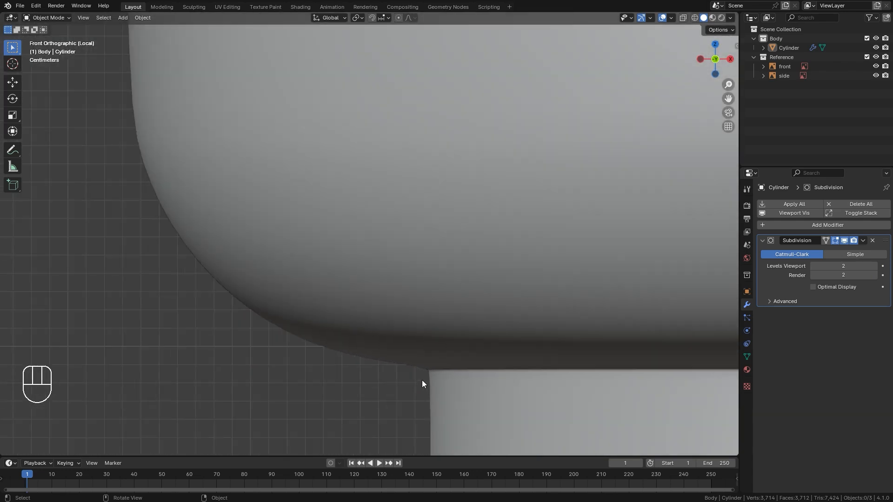
scroll(422, 381, "down", 11)
middle_click_drag(443, 366, 381, 321, "shift")
scroll(439, 311, "down", 1)
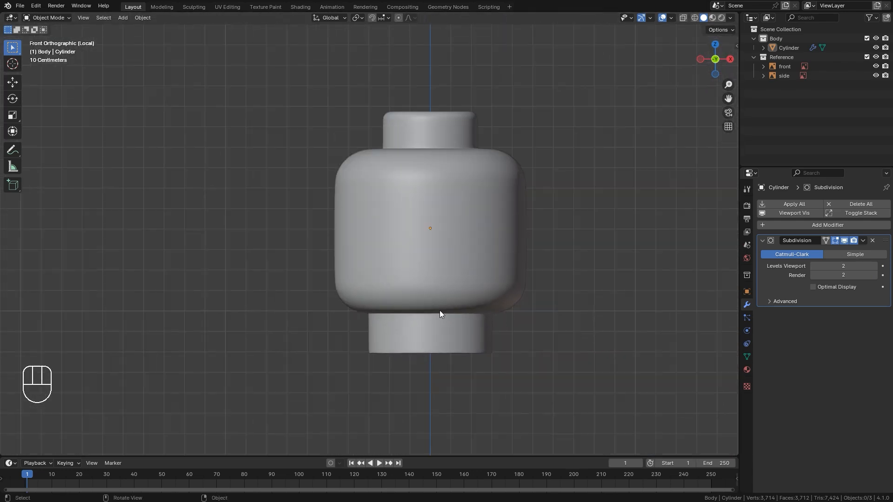
middle_click_drag(439, 311, 452, 355)
scroll(407, 149, "up", 6)
scroll(423, 168, "down", 4)
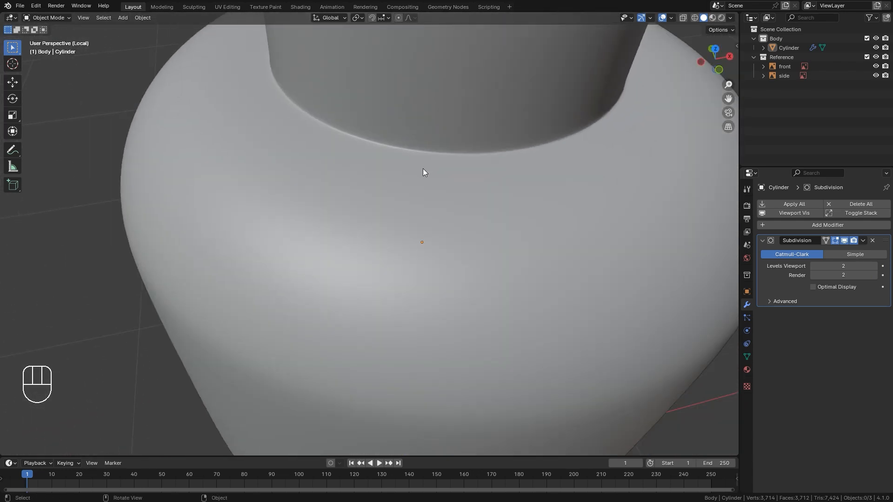
middle_click_drag(427, 158, 429, 196, "shift")
scroll(429, 199, "down", 3)
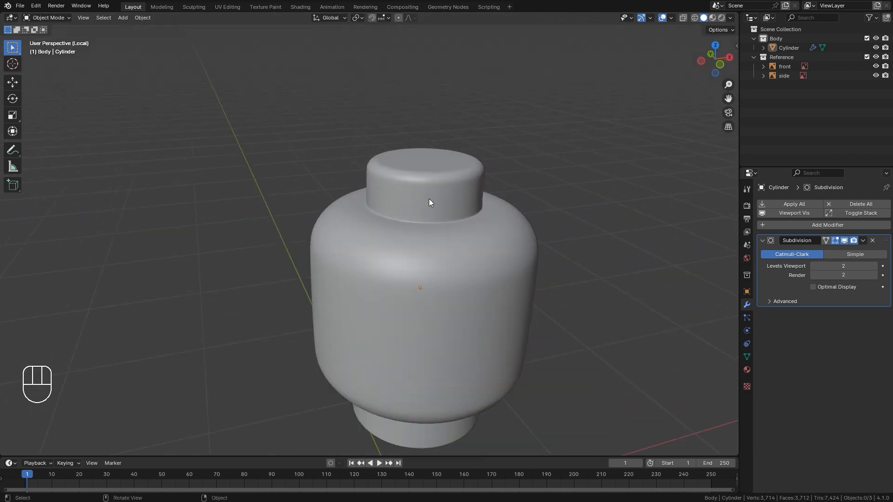
- Show the wireframe overlay on the head and enable Optimal Display in the Subdivision modifier
scroll(485, 298, "up", 3)
key("alt+x")
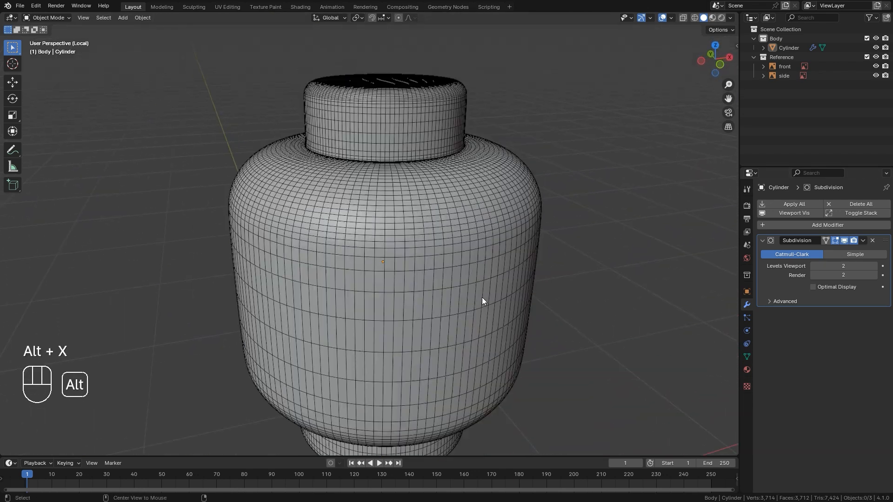
left_click(834, 287)
middle_click_drag(375, 181, 436, 186)
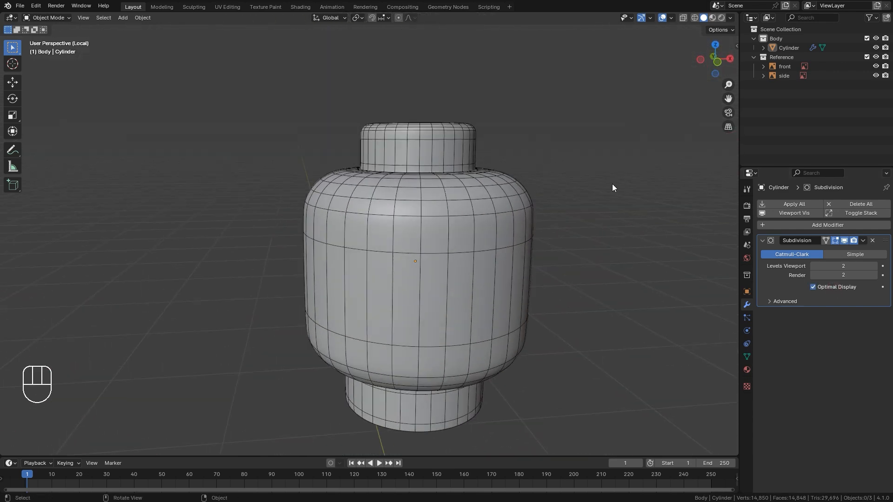
scroll(453, 262, "down", 1)
middle_click_drag(454, 262, 439, 221, "shift")
- Select the head, exit local view to bring back the blueprint references, and clear the selection
left_click(457, 234)
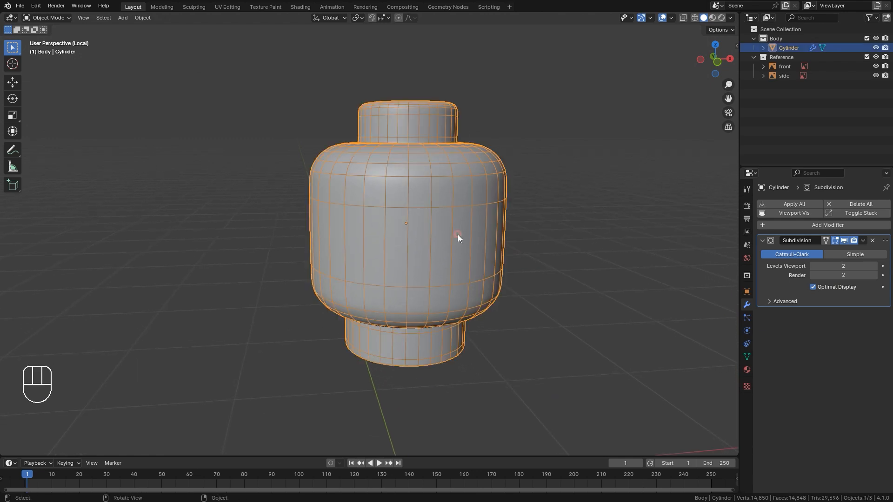
key("slash")
scroll(284, 194, "down", 3)
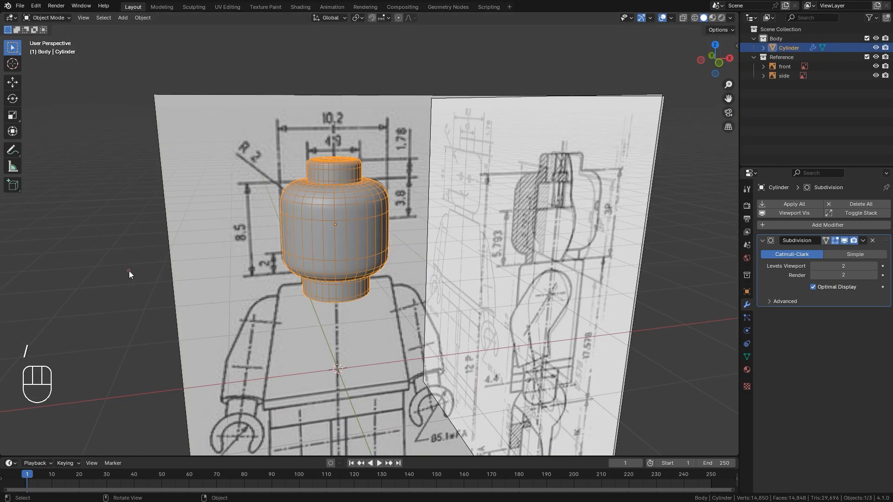
left_click(128, 271)
- Turn off the wireframe overlay and compare the smoothed head with the blueprint in front view
scroll(344, 219, "up", 1)
scroll(344, 219, "up", 1)
middle_click_drag(345, 212, 368, 196)
key("alt+x")
scroll(341, 207, "down", 1)
key("KP_1")
scroll(336, 209, "up", 2)
scroll(336, 210, "down", 2)
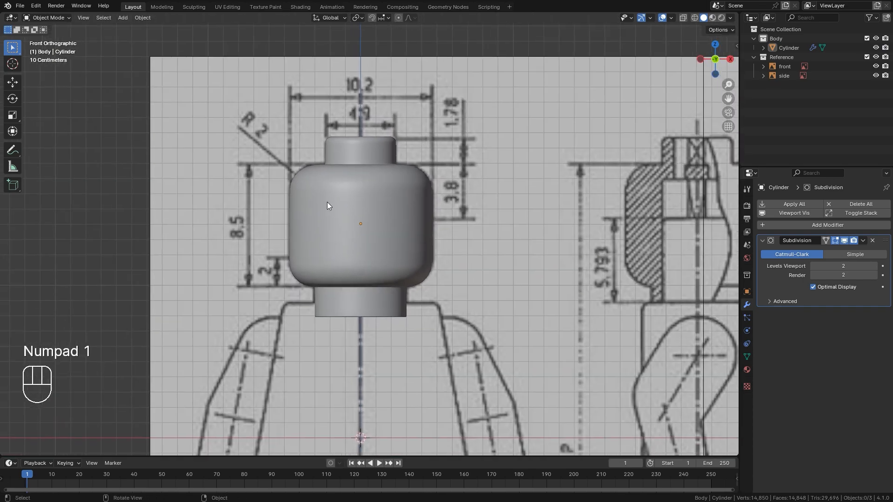